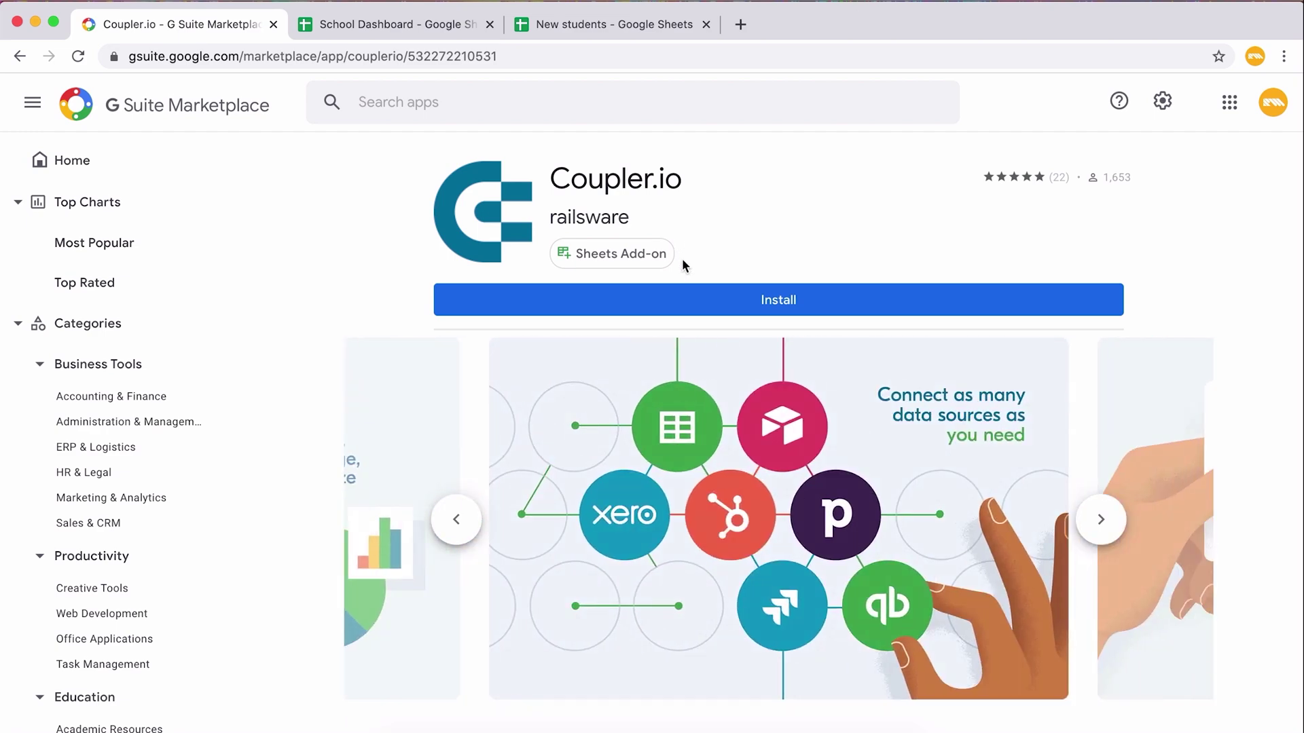
- Start installing the Coupler.io add-on from its Marketplace listing
click(700, 300)
- Install Coupler.io with access granted to the chosen Google account, then close the Marketplace tab
click(762, 515)
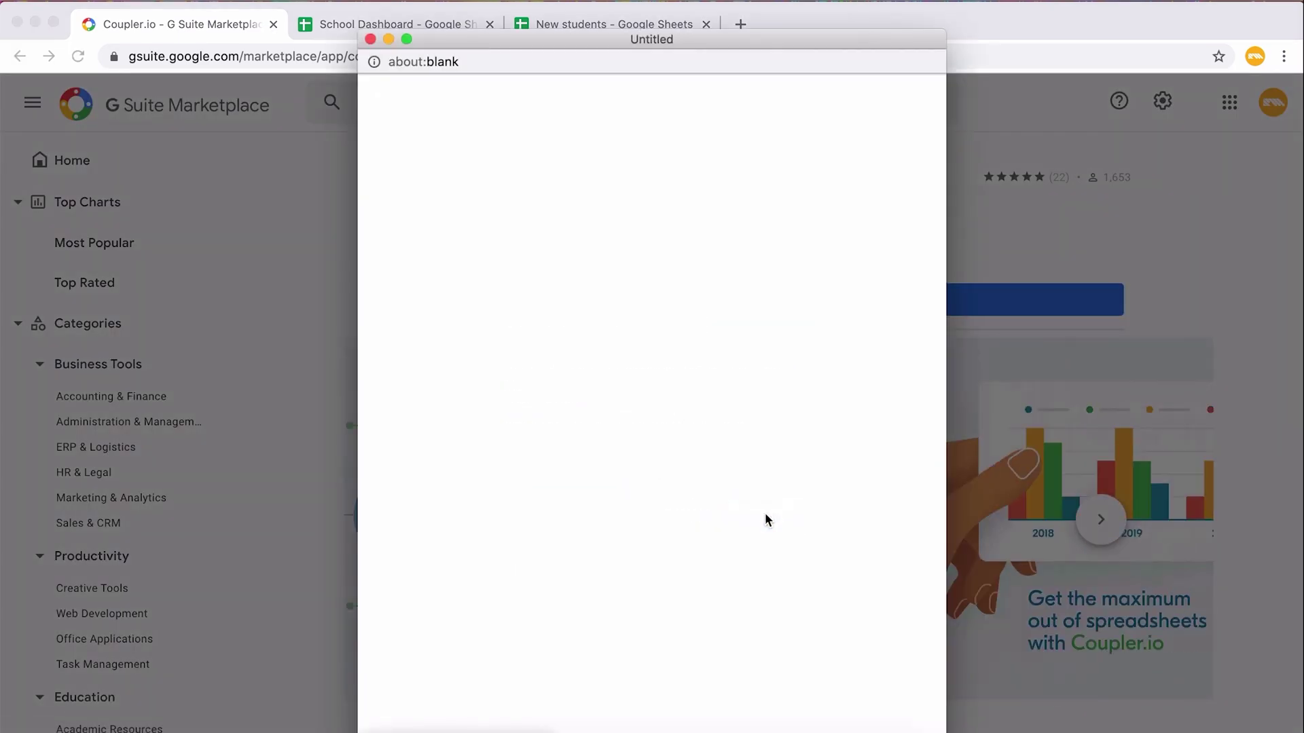
click(686, 407)
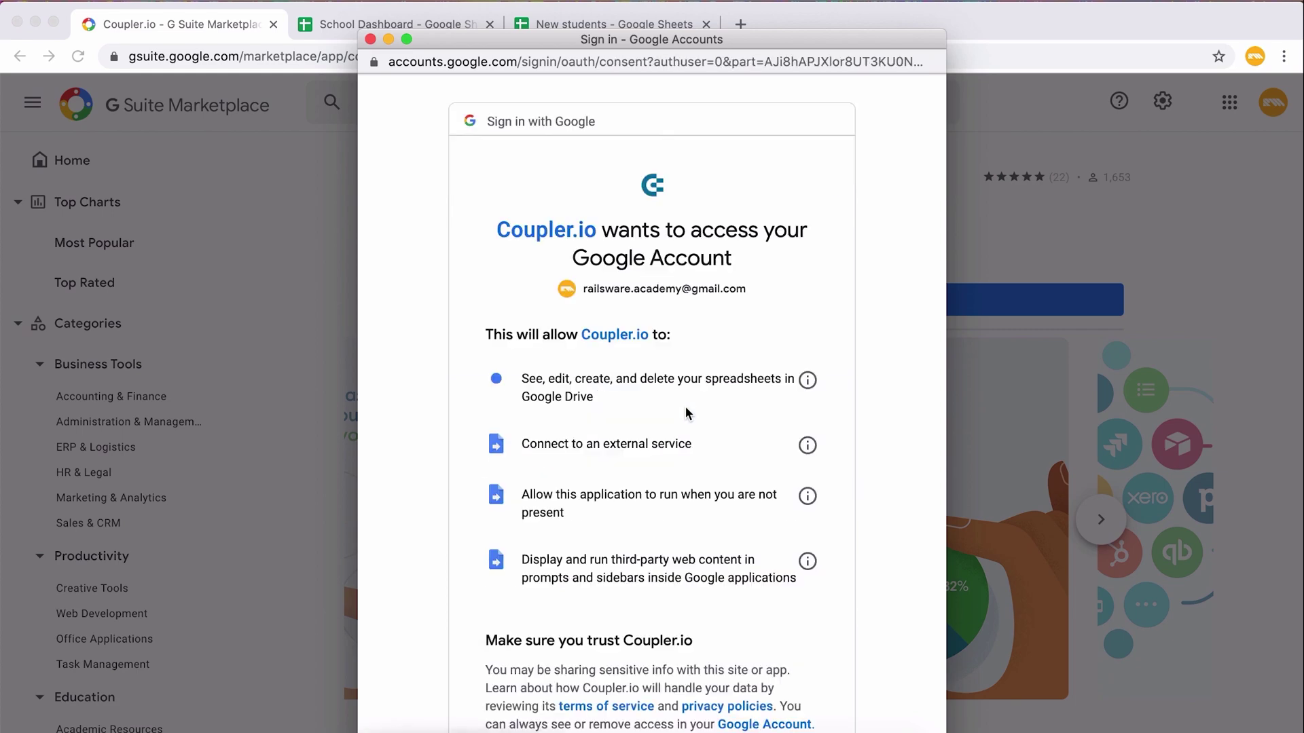
scroll(704, 440, down, 3)
click(795, 628)
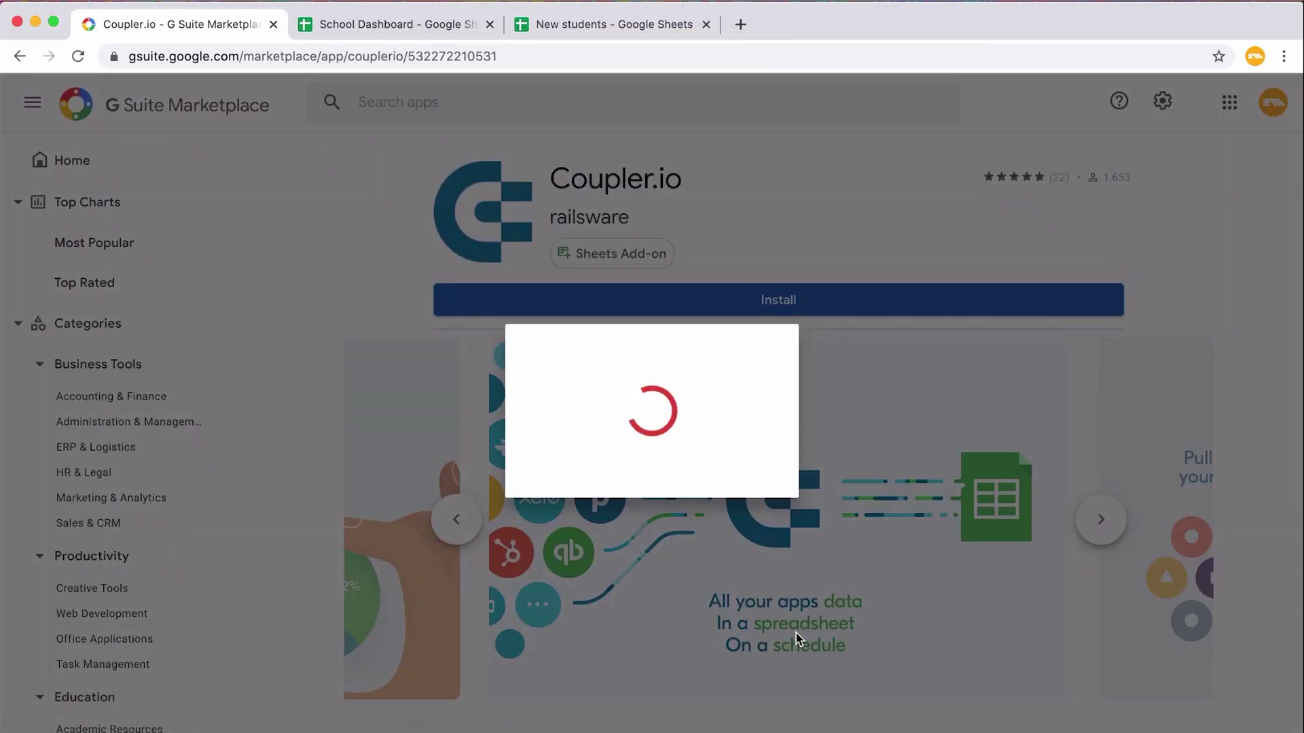
click(792, 621)
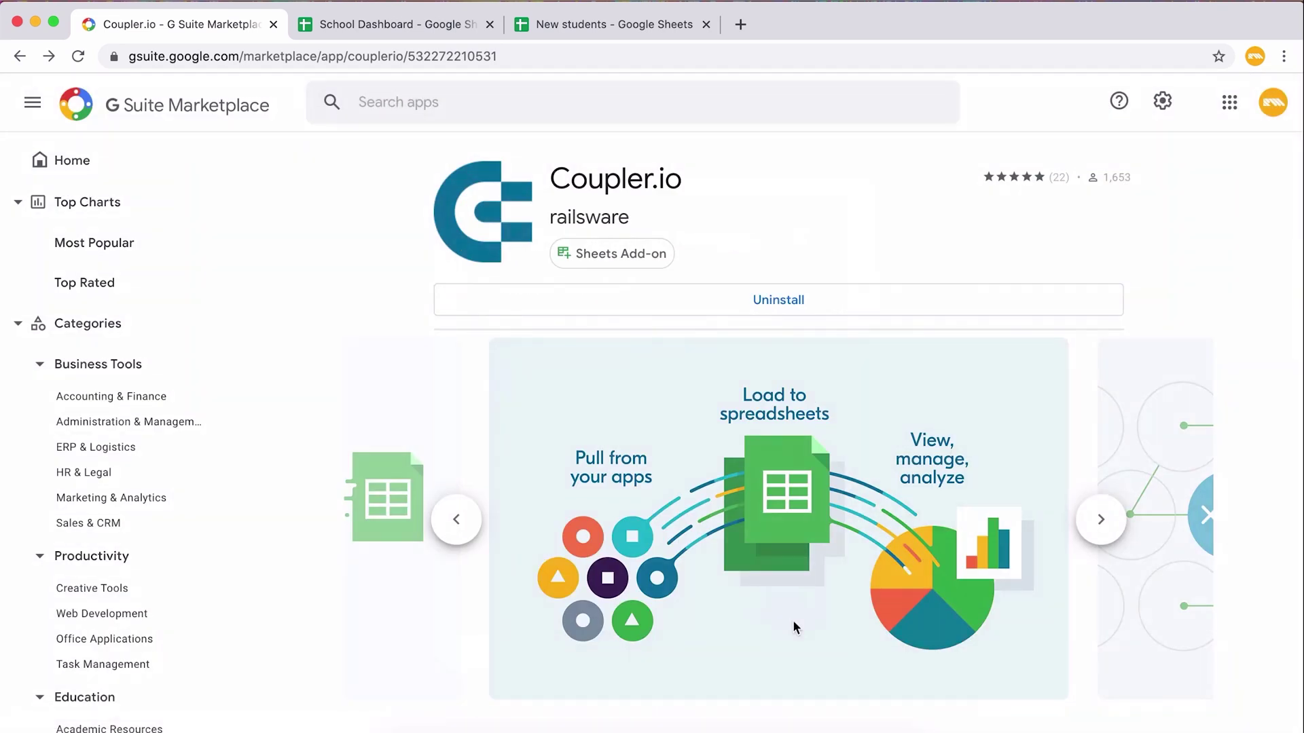
key(super+w)
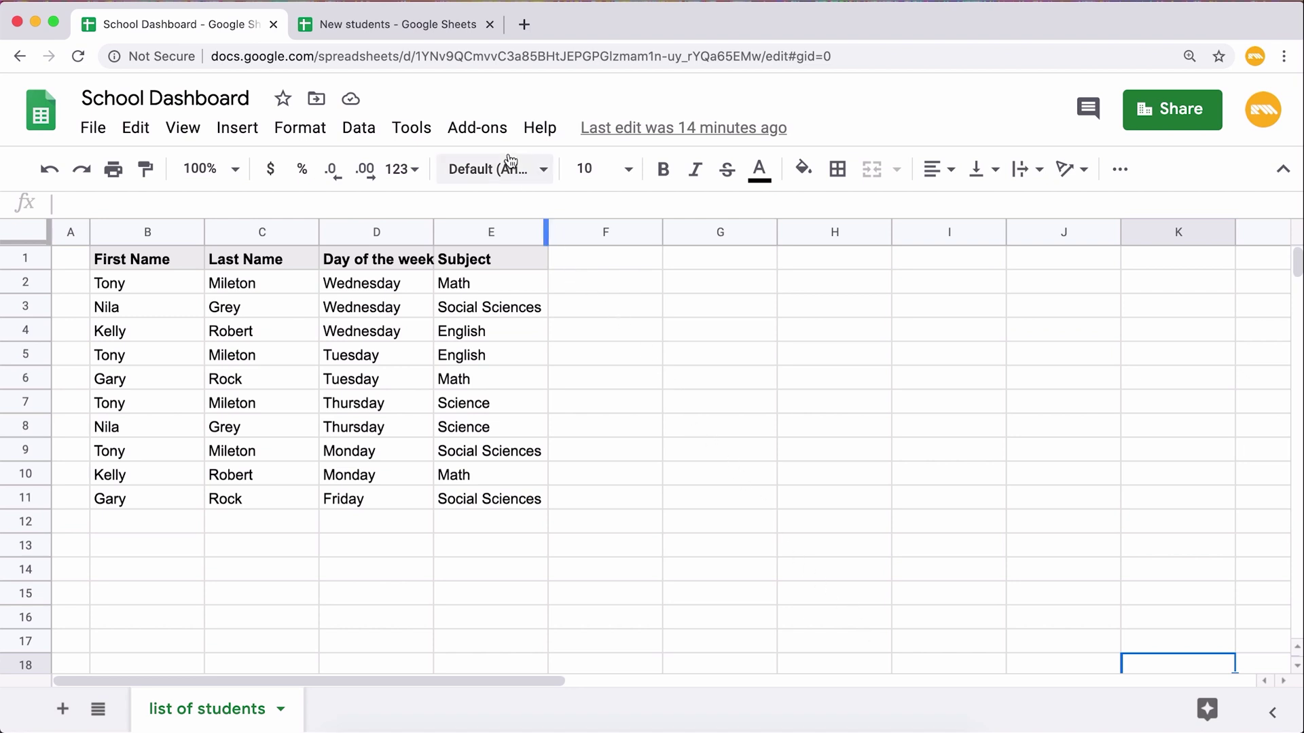
- Launch the Coupler.io sidebar from the Add-ons menu and begin a new importer
click(485, 130)
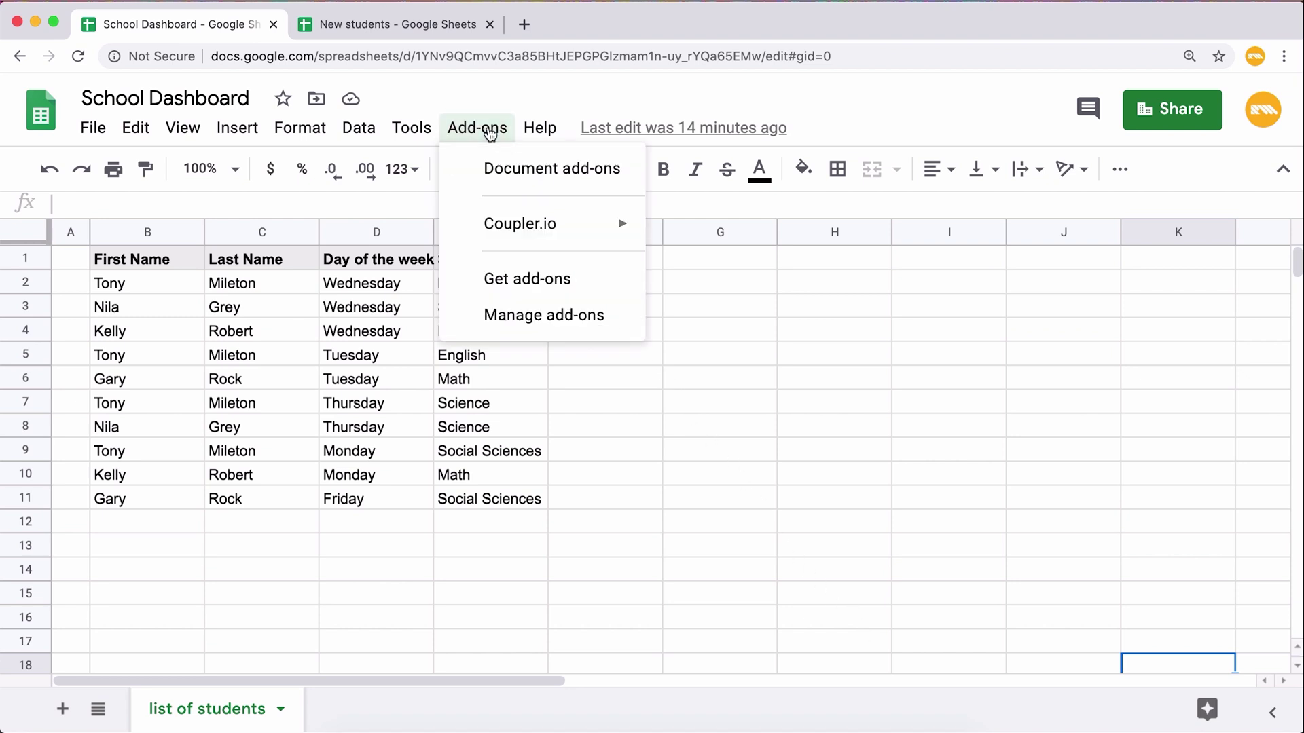
click(704, 228)
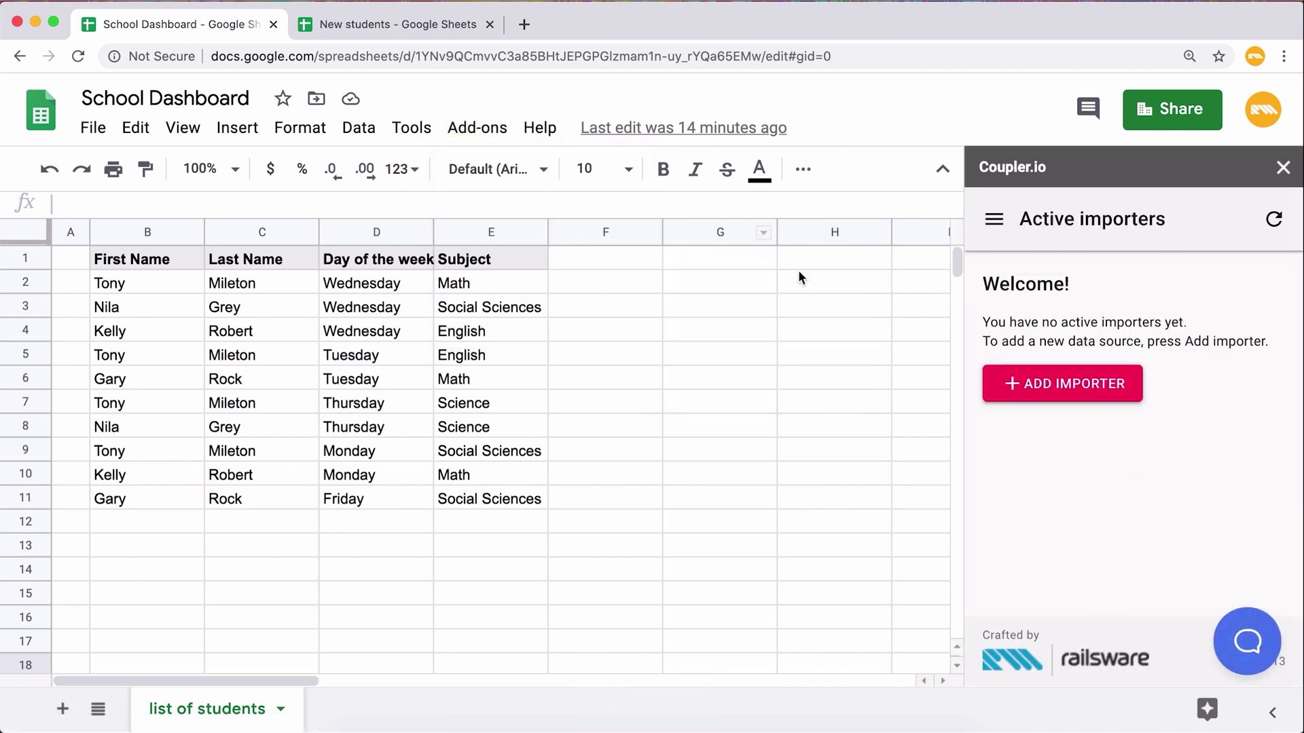
click(1056, 387)
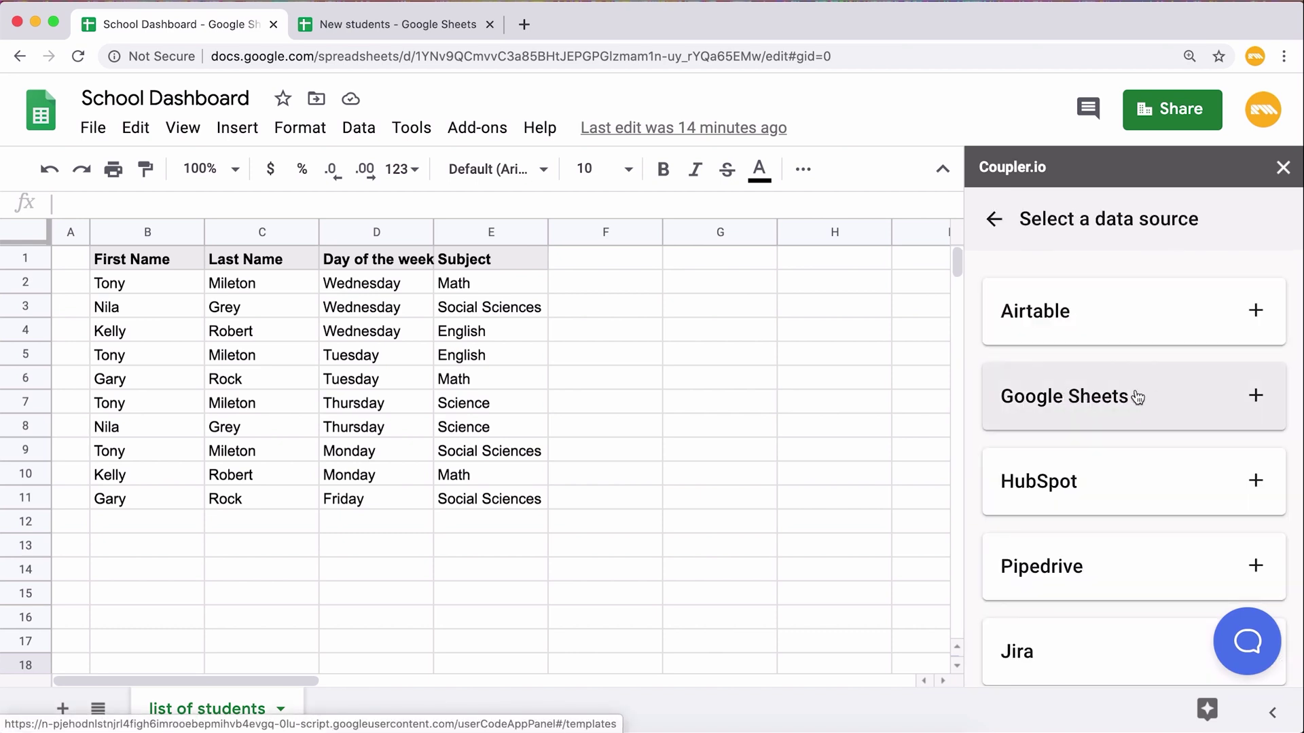
- Pick Google Sheets as the source, titled 'GSheets: New Students', targeting sheet 'list of students'
click(1257, 399)
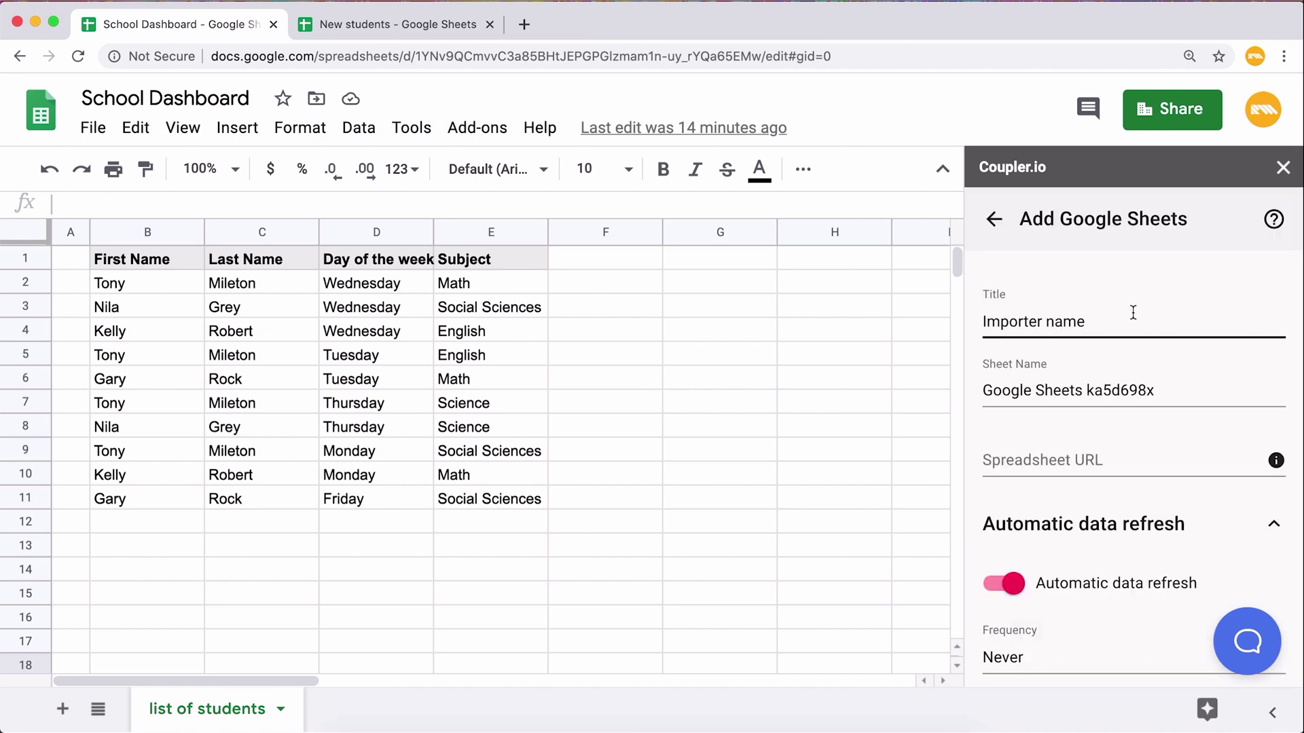
triple_click(1131, 321)
text(GSheets)
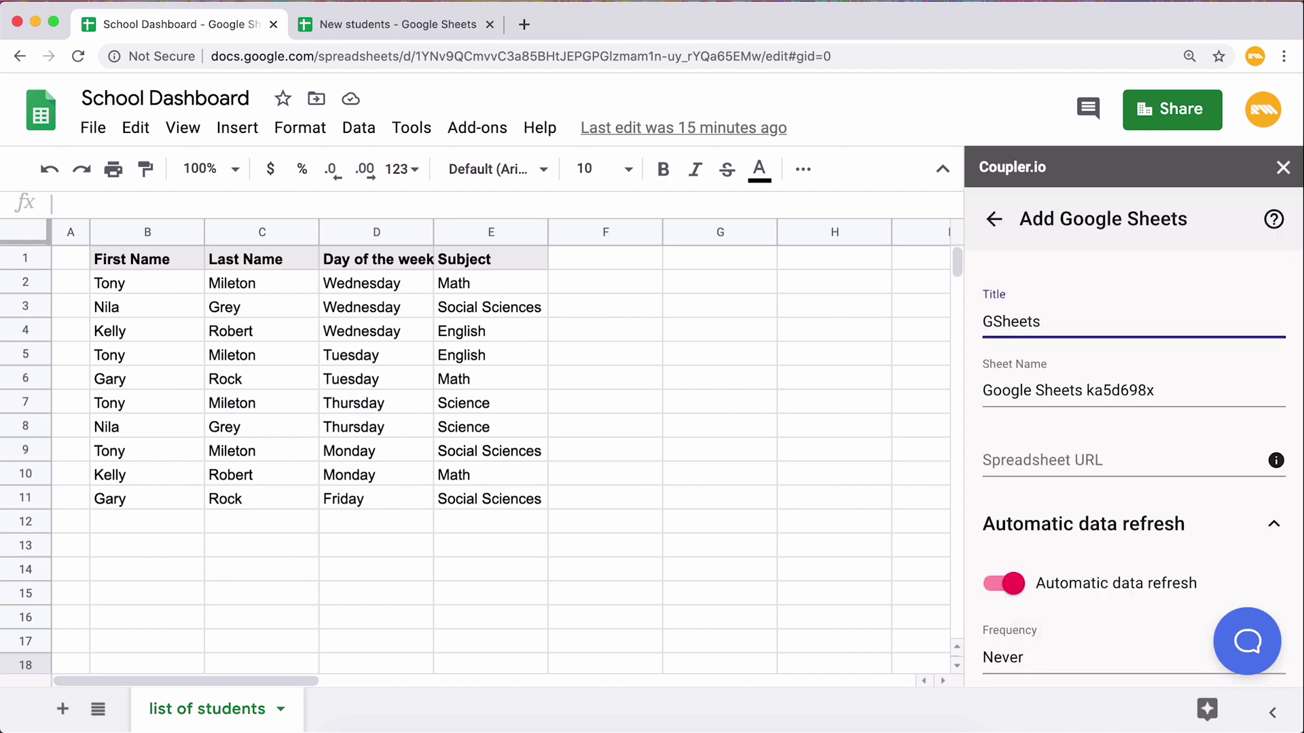
text(: New Stude)
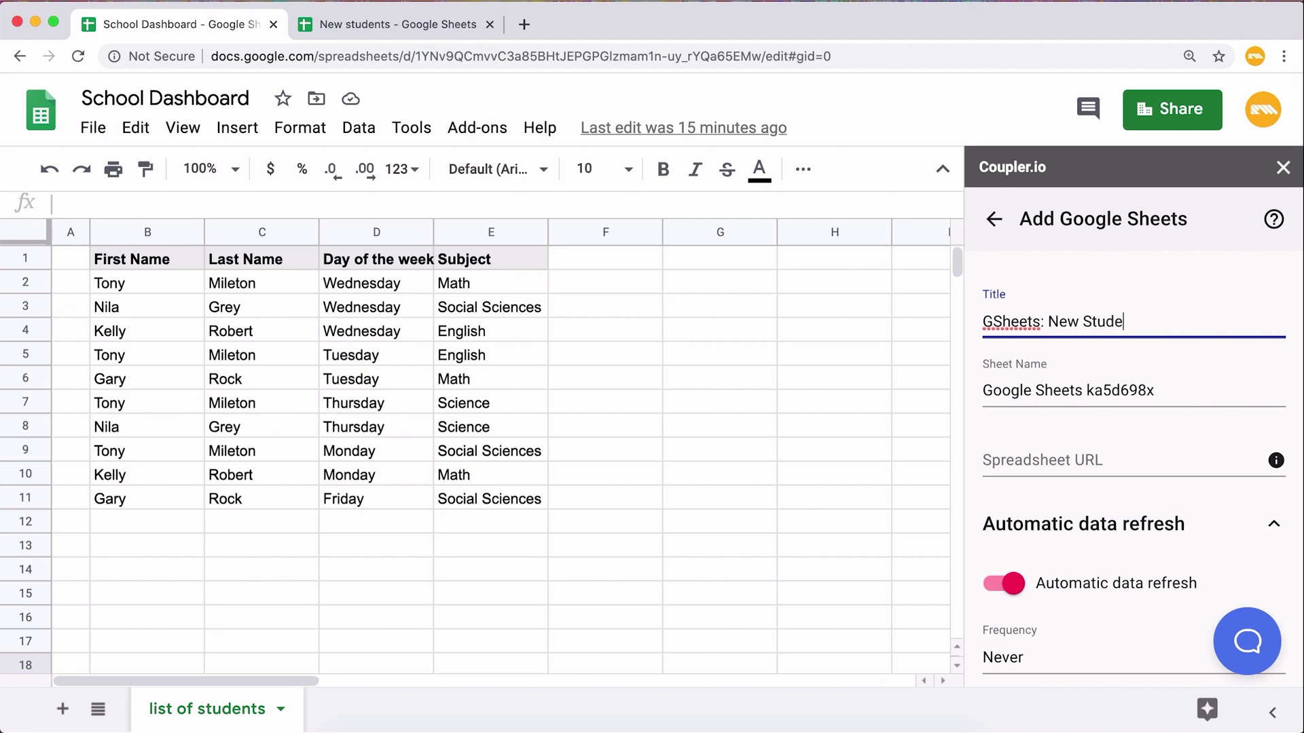
text(nts)
double_click(1149, 390)
triple_click(1149, 390)
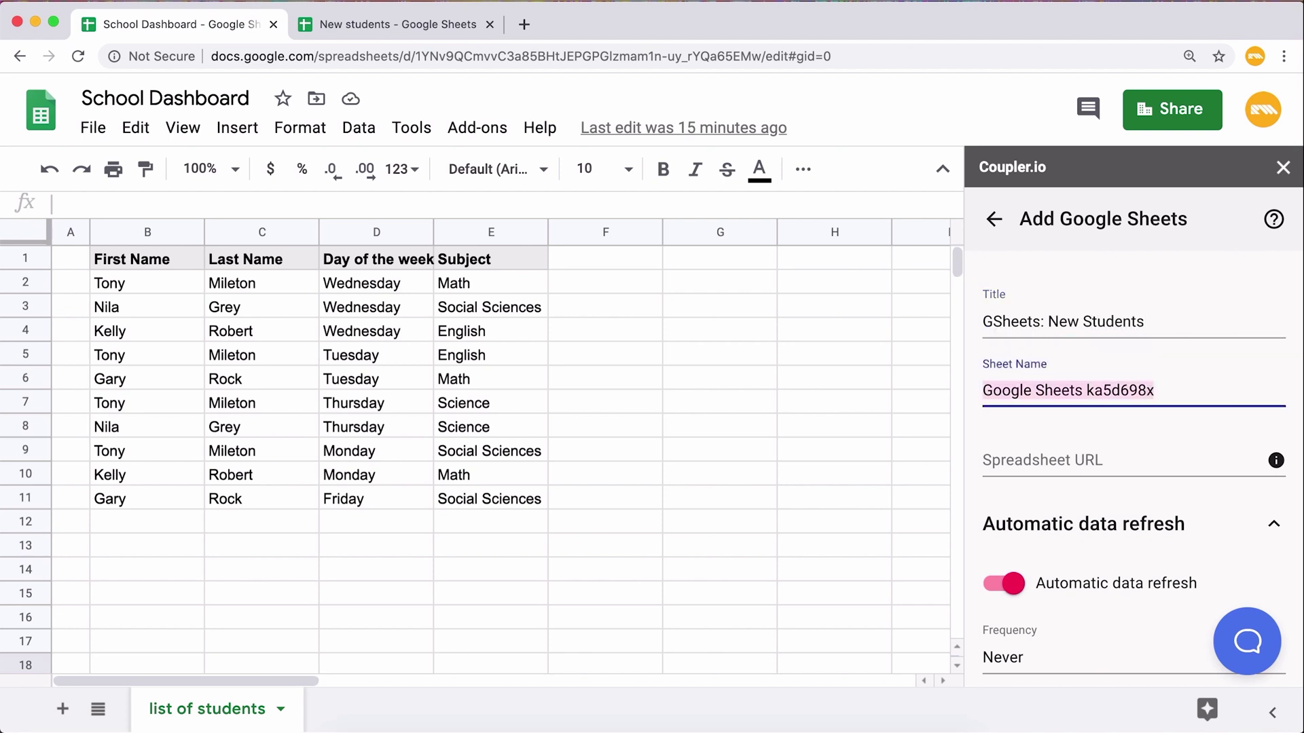
text(list of students)
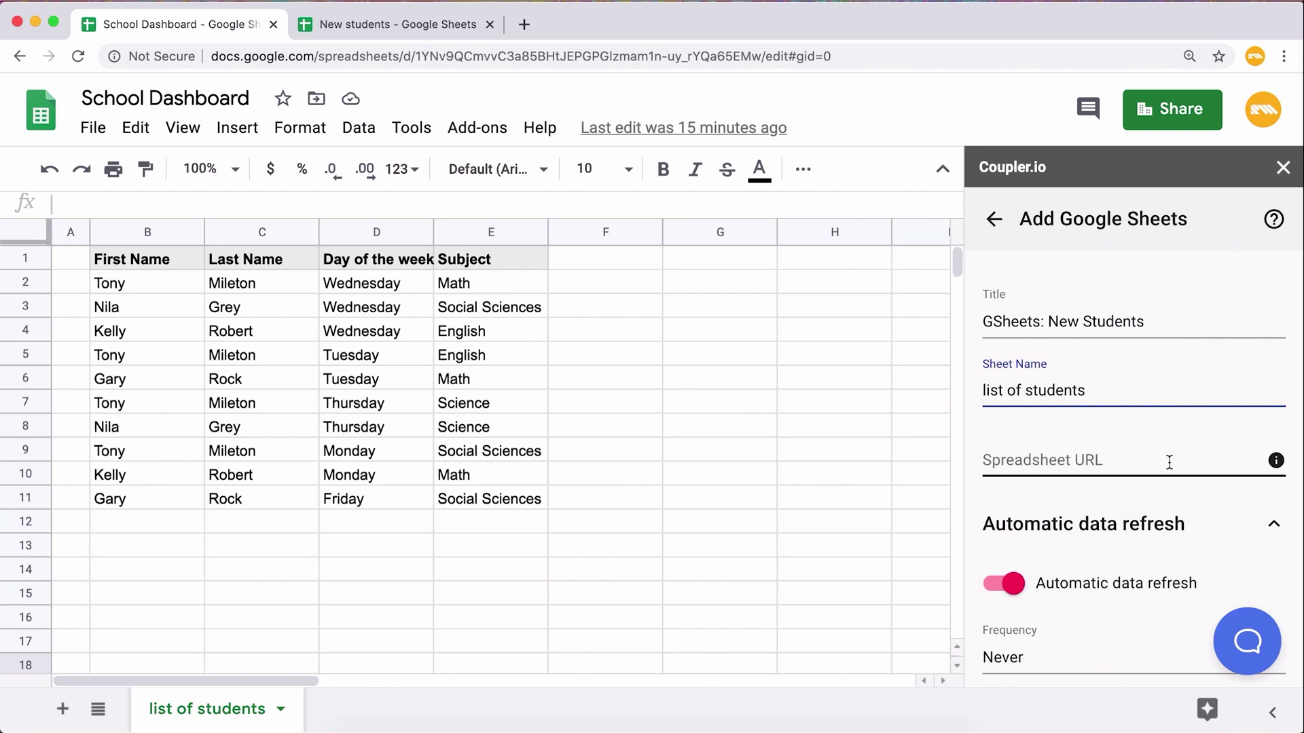
- Paste the New students spreadsheet URL into the importer's Spreadsheet URL field
click(447, 31)
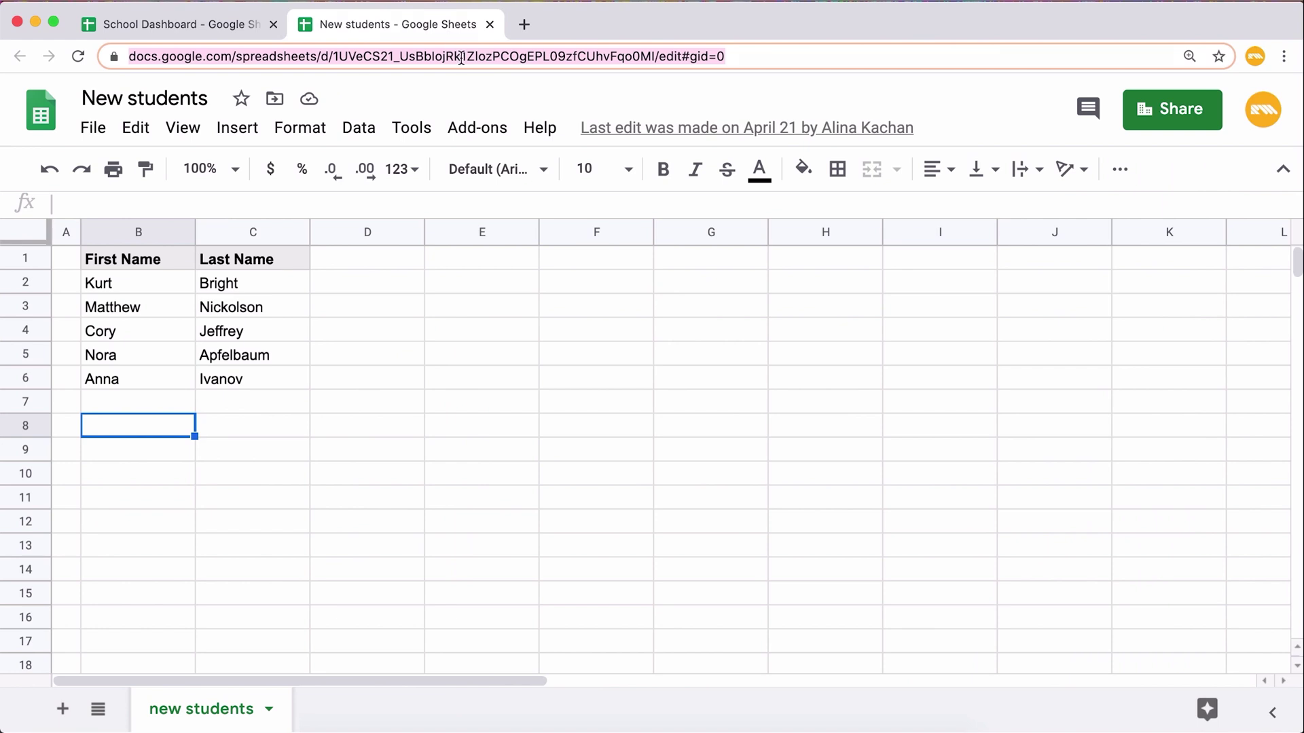
click(247, 23)
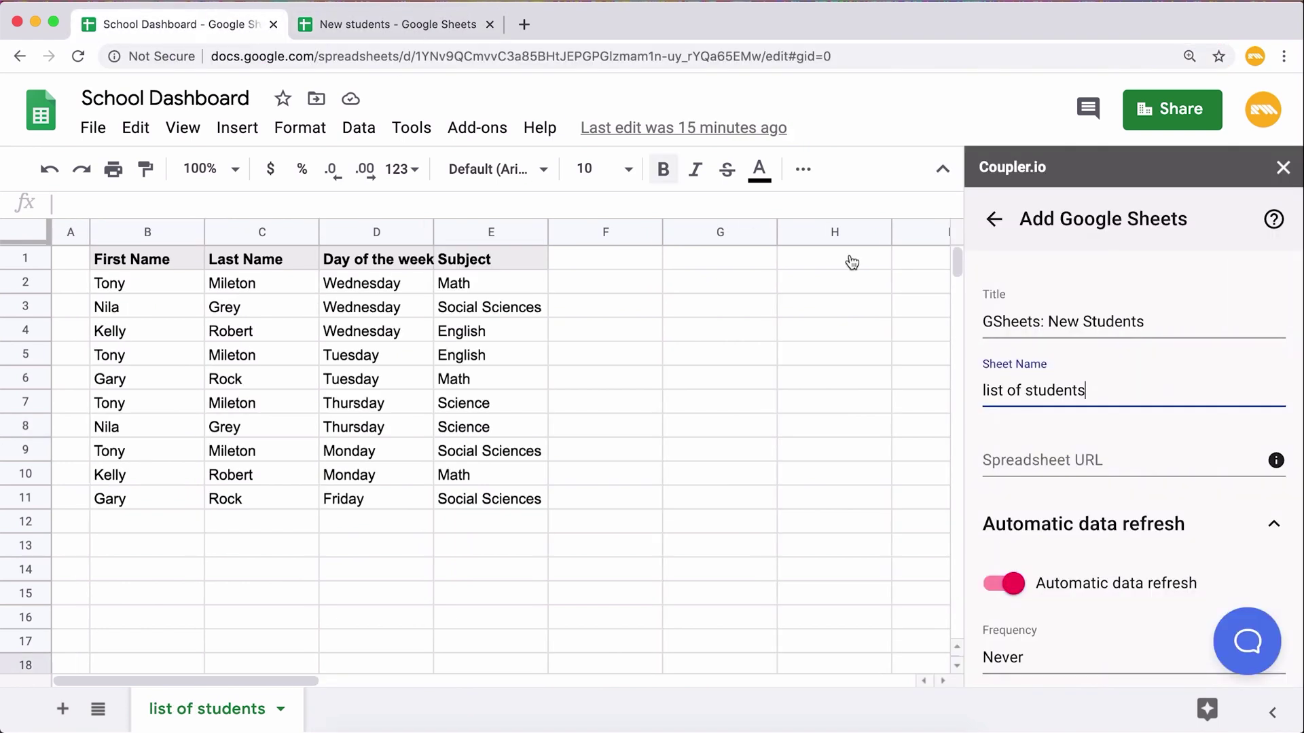
click(1099, 472)
key(ctrl+v)
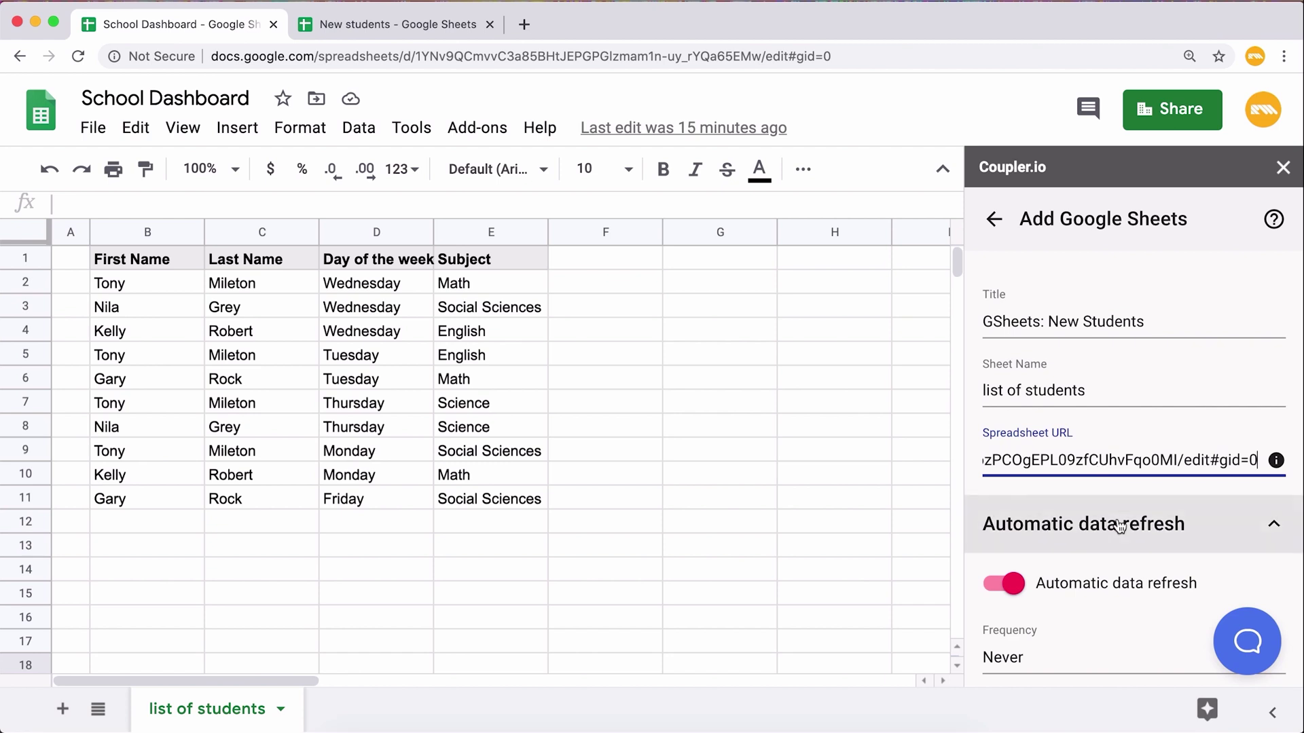
scroll(1120, 526, down, 2)
scroll(1120, 527, down, 1)
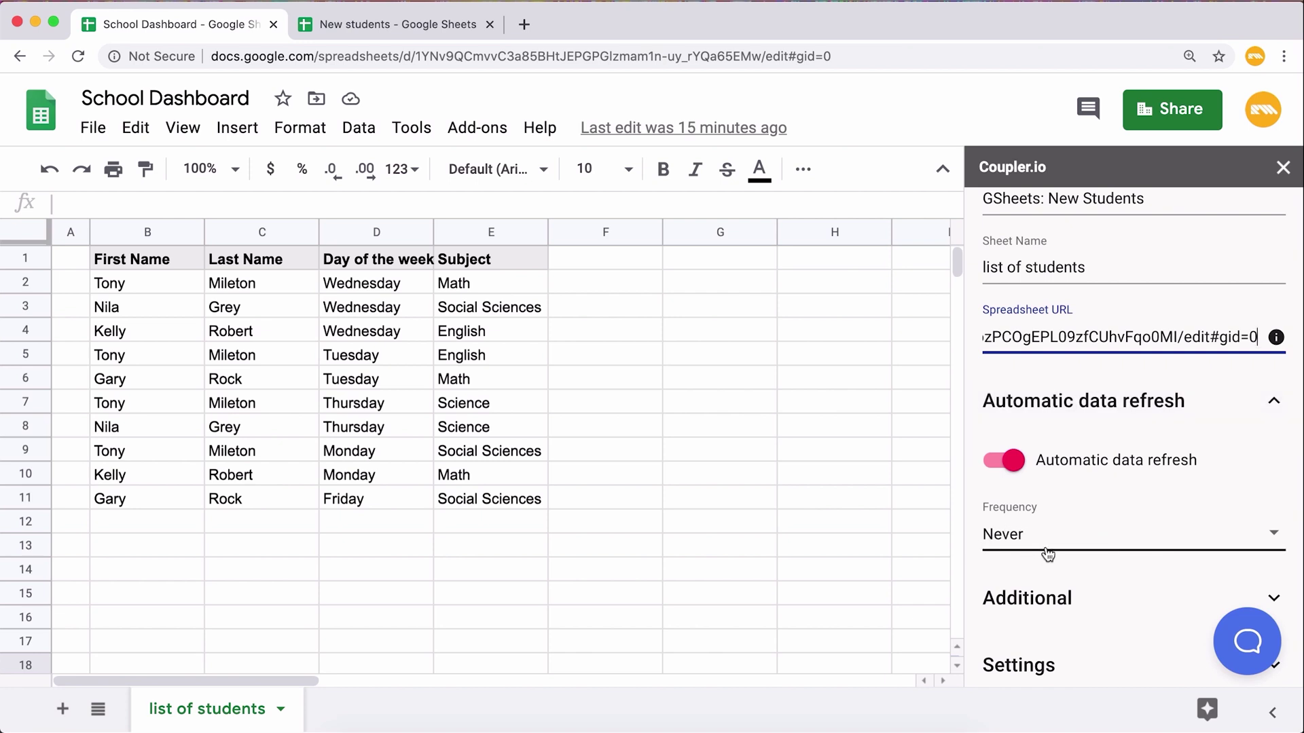
- Set the refresh frequency to 1 hour and enter range 1:1 under Additional options
click(1279, 540)
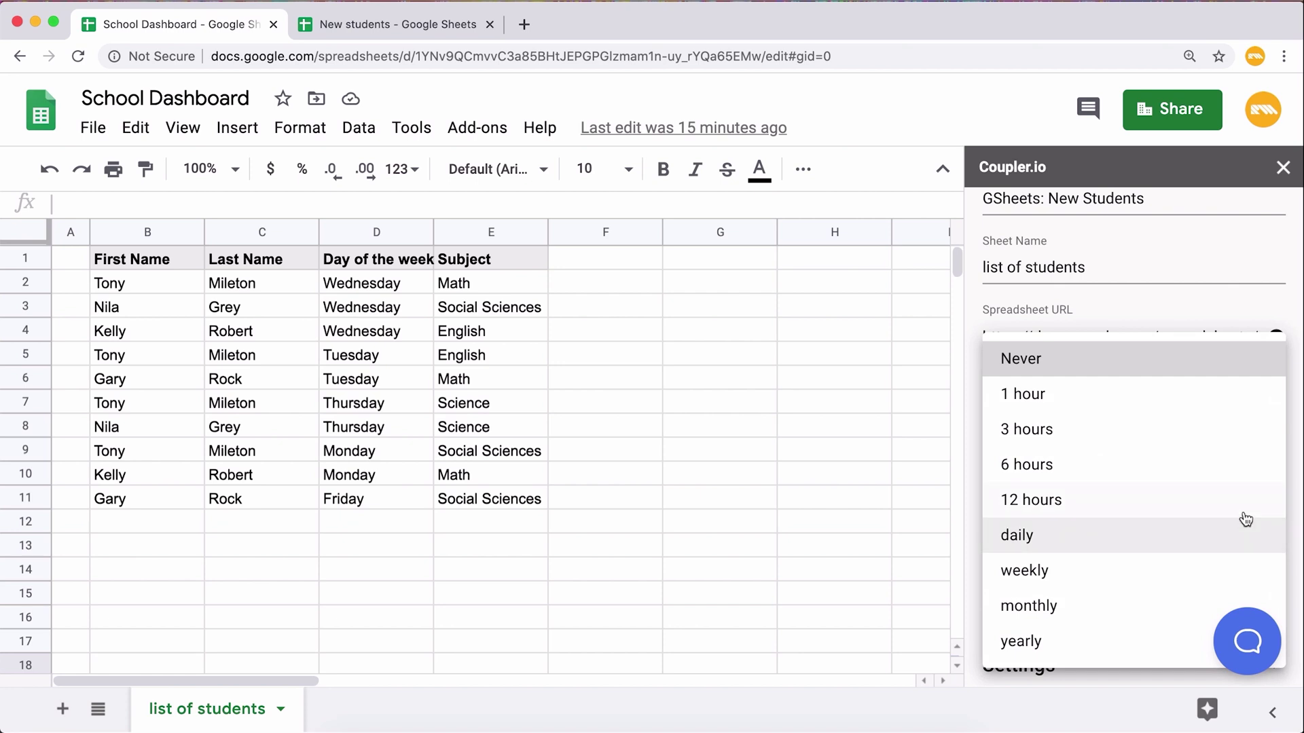
click(1217, 401)
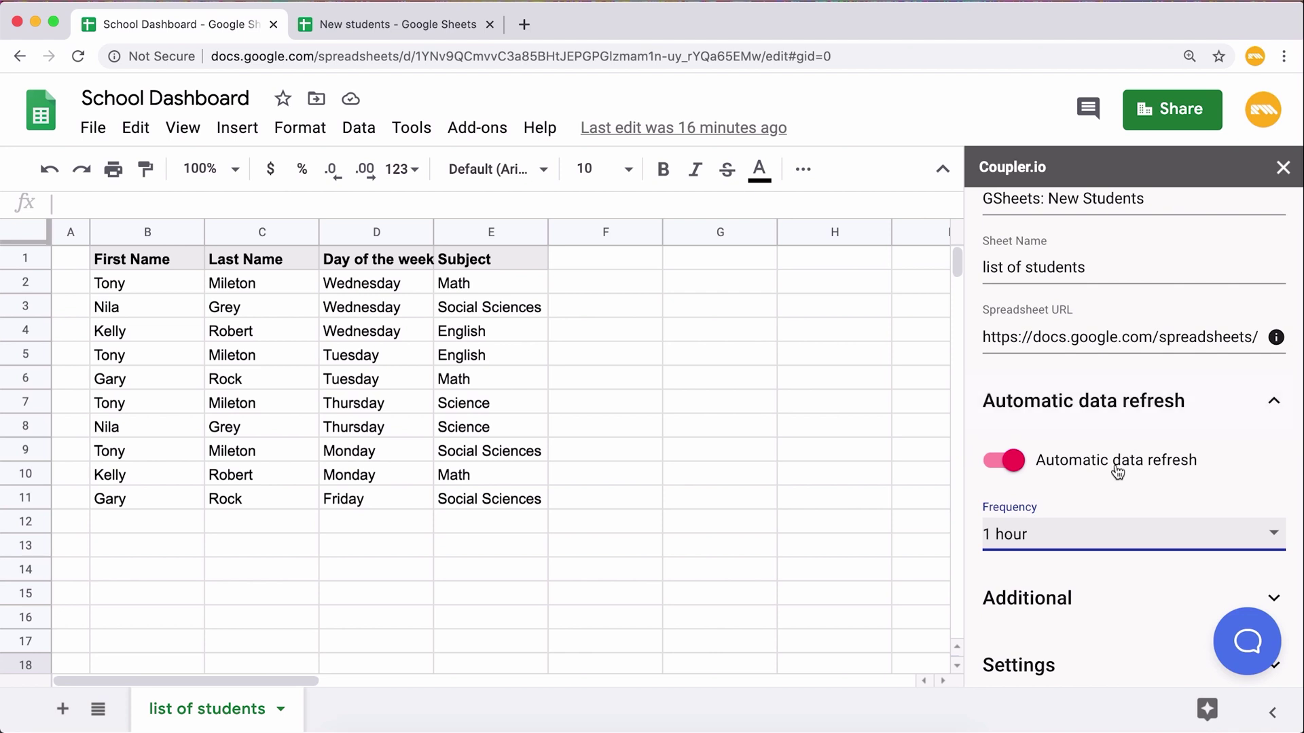
scroll(1117, 469, down, 3)
scroll(1117, 472, down, 1)
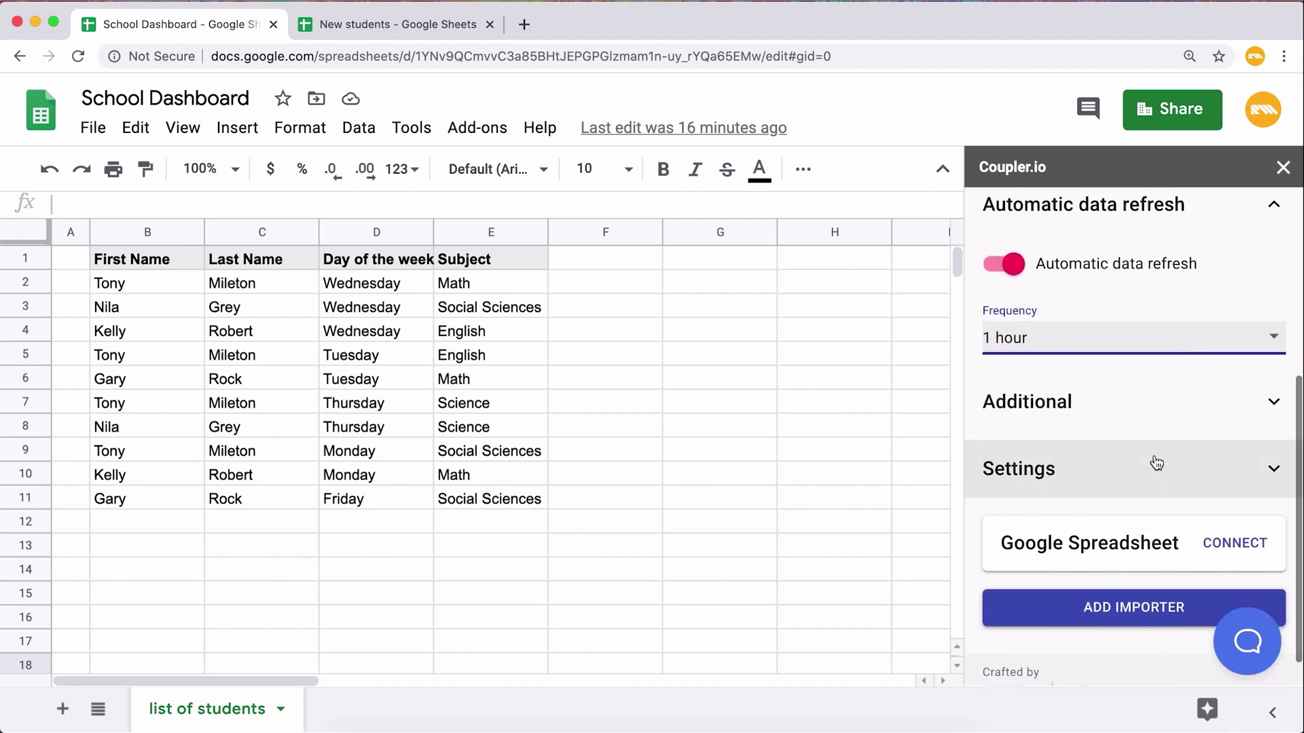
click(1285, 415)
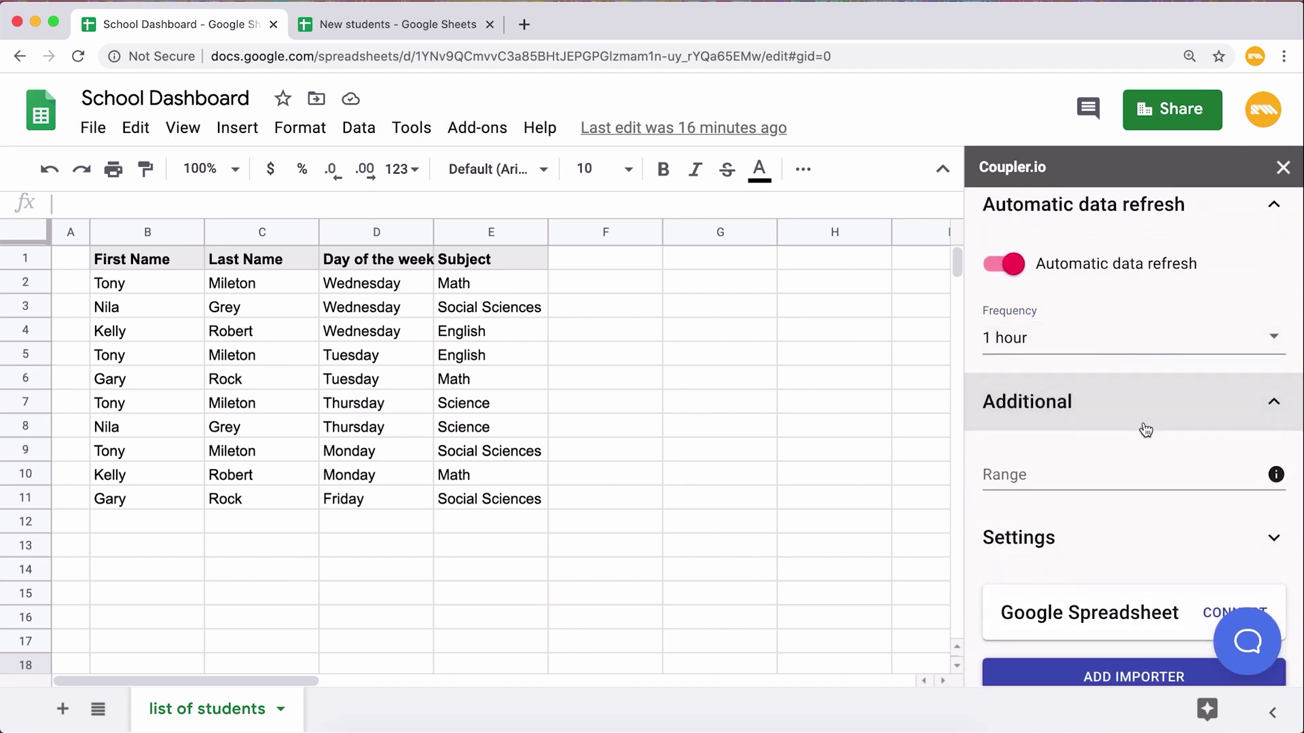
click(1053, 471)
text(A1)
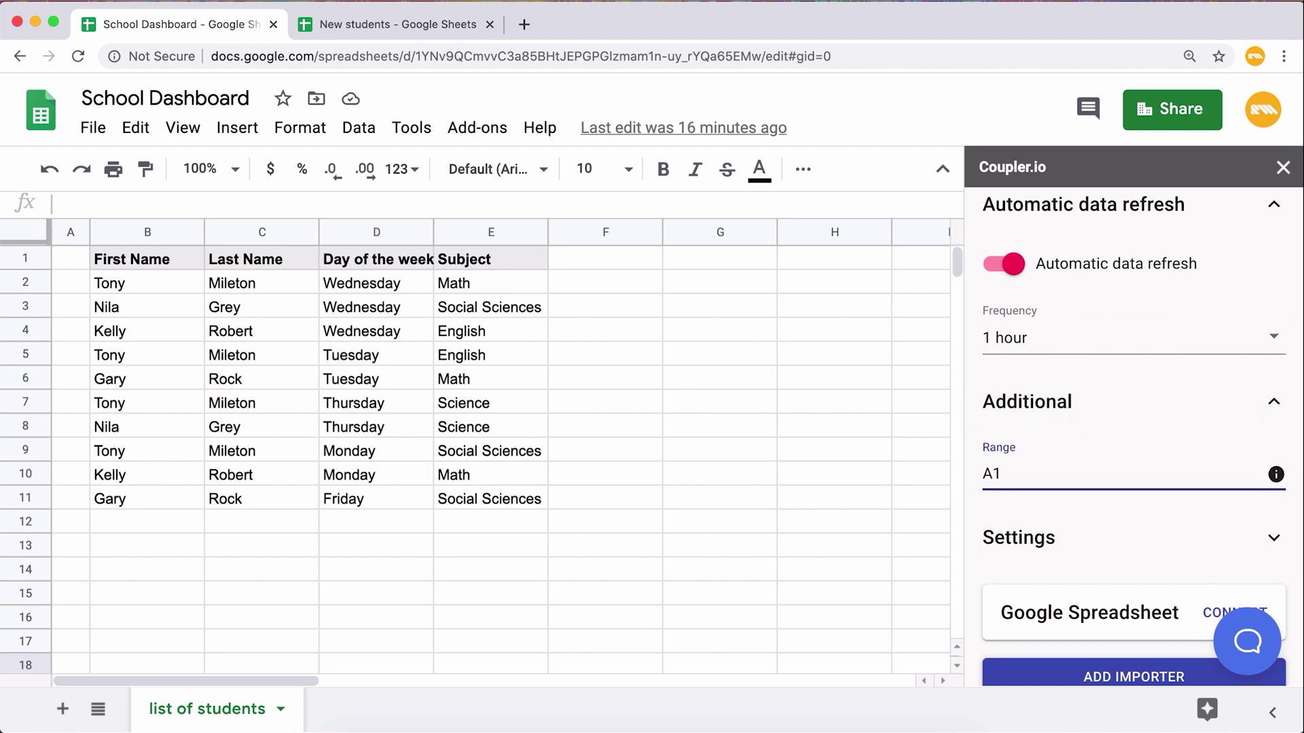
text(:Z9)
drag(1112, 474, 967, 468)
text(1:1)
- Check the student names in New students, then replace the range 1:1 with B2:C
click(396, 31)
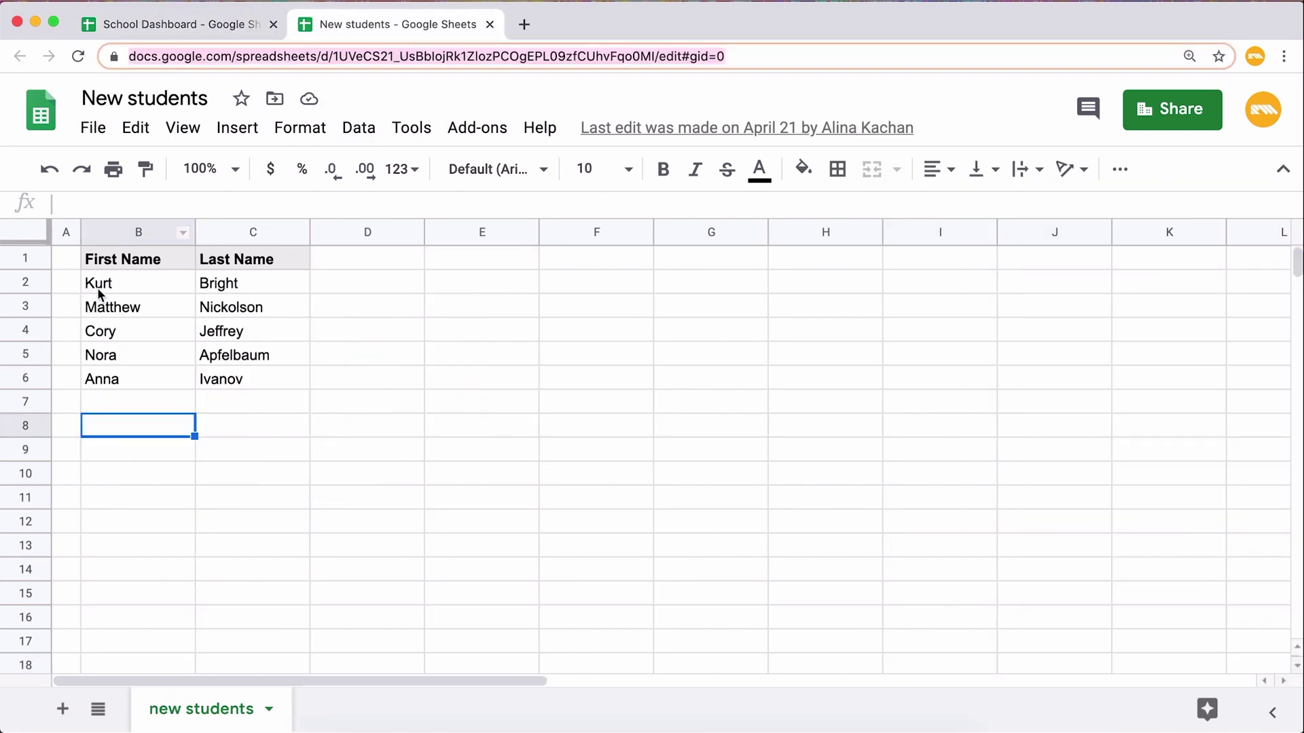
mouse_move(96, 288)
mouse_down()
mouse_move(152, 290)
mouse_move(256, 382)
mouse_up()
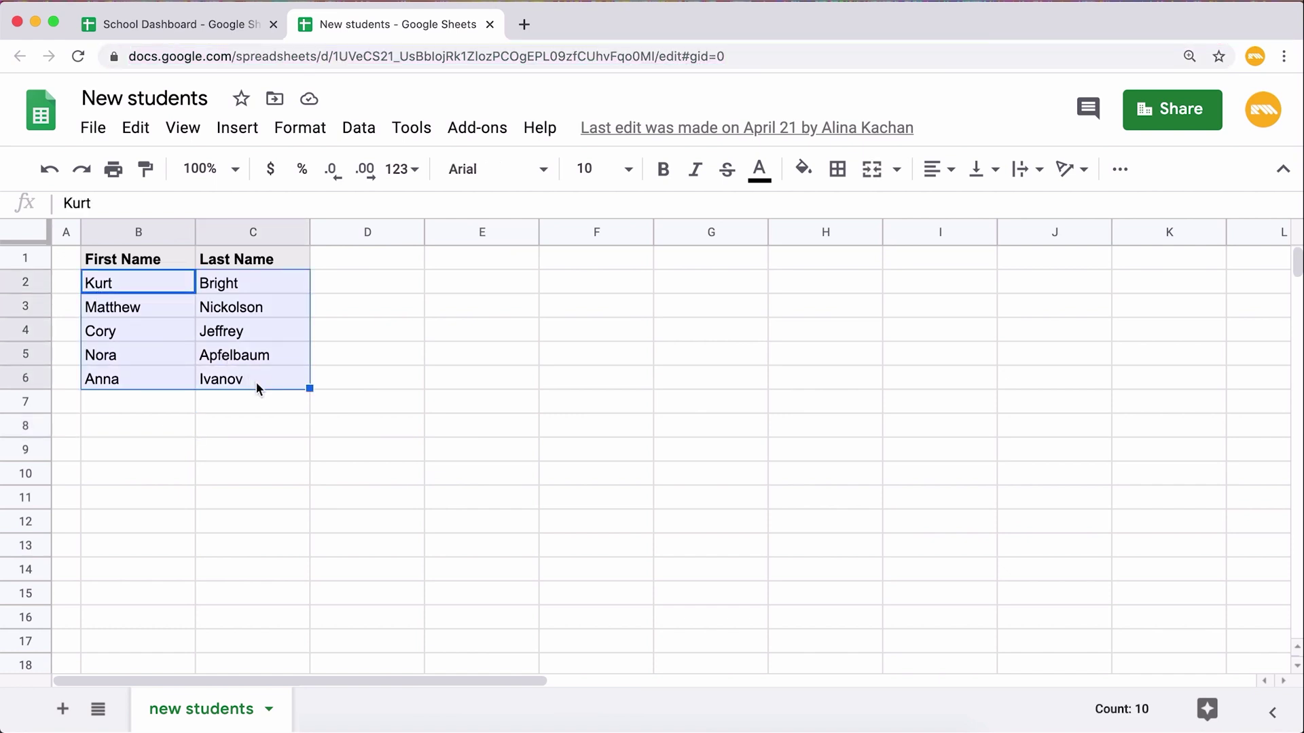
click(207, 31)
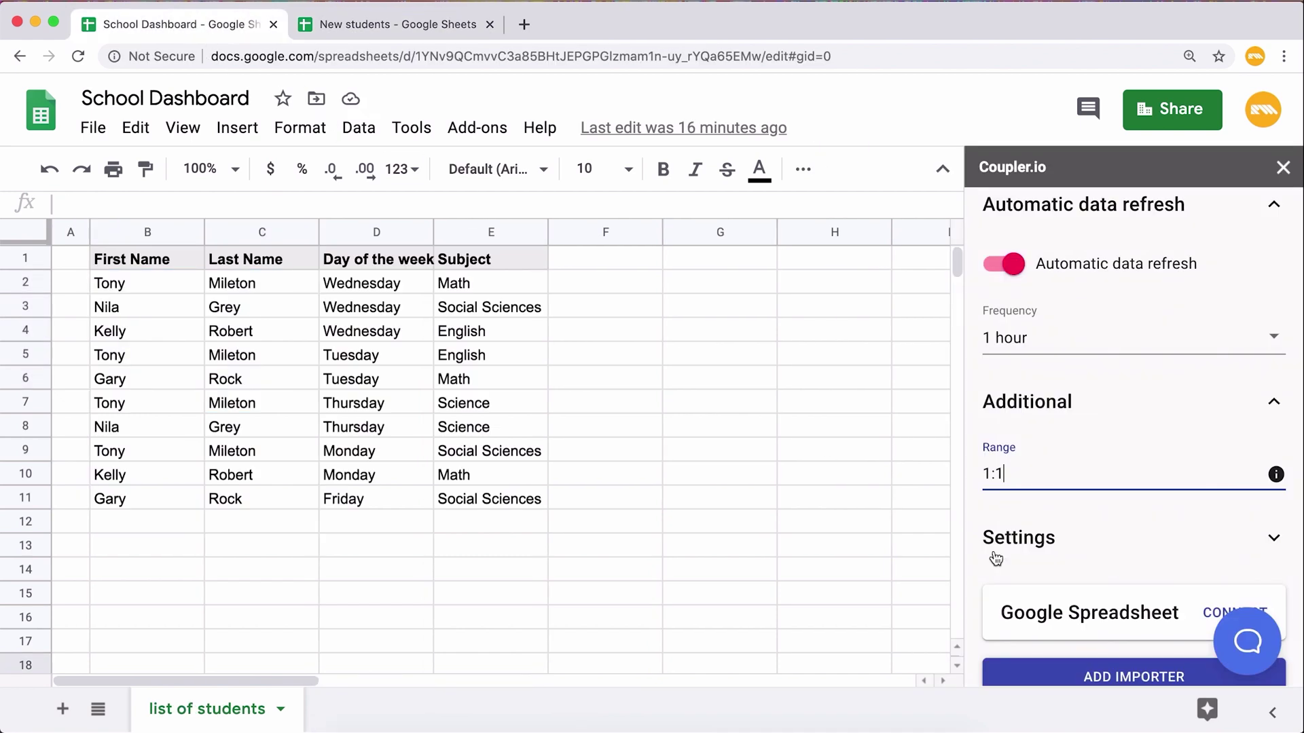
drag(1024, 475, 939, 478)
text(B2)
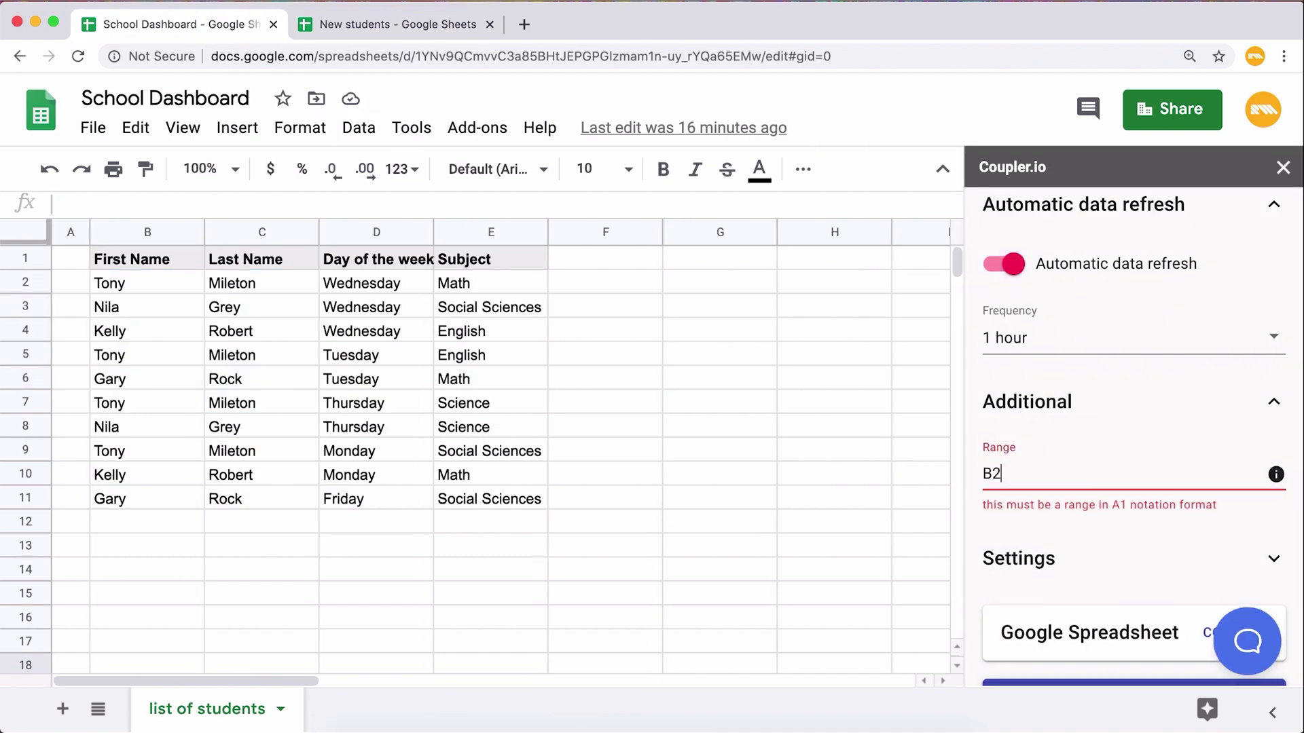
text(:C)
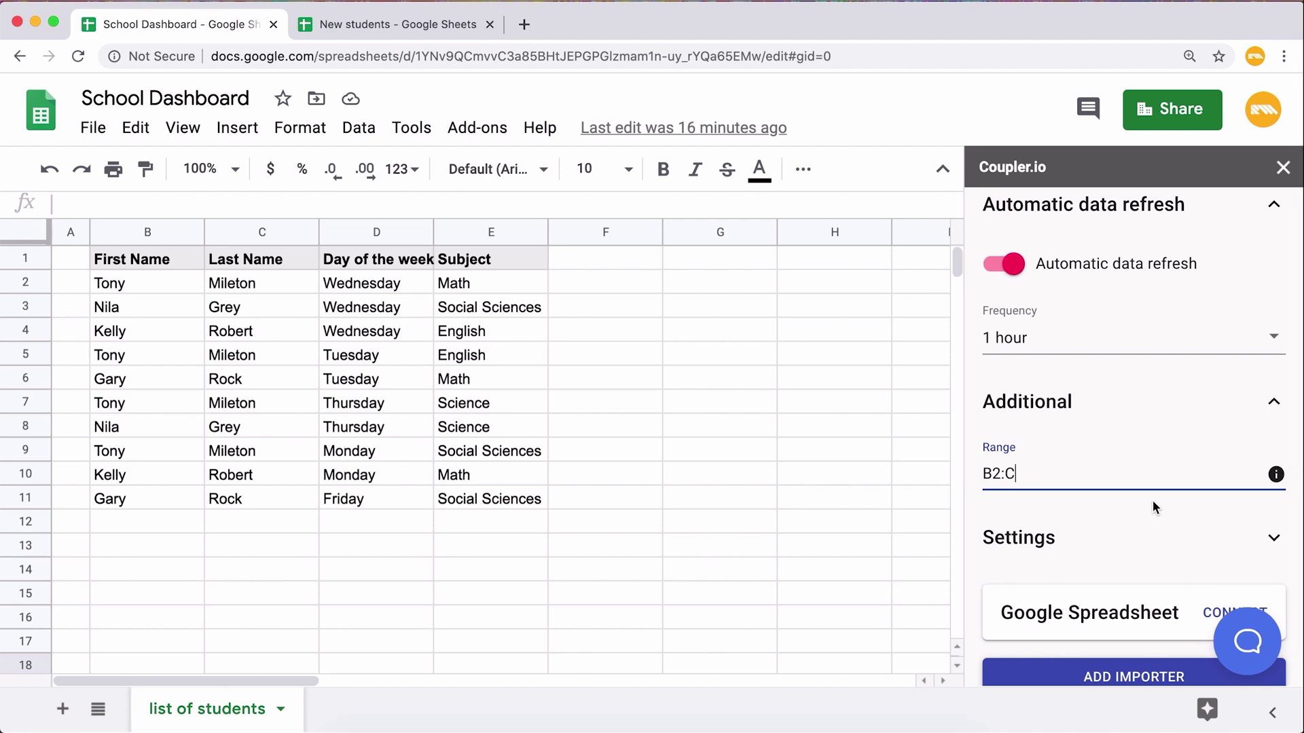
scroll(1152, 500, down, 2)
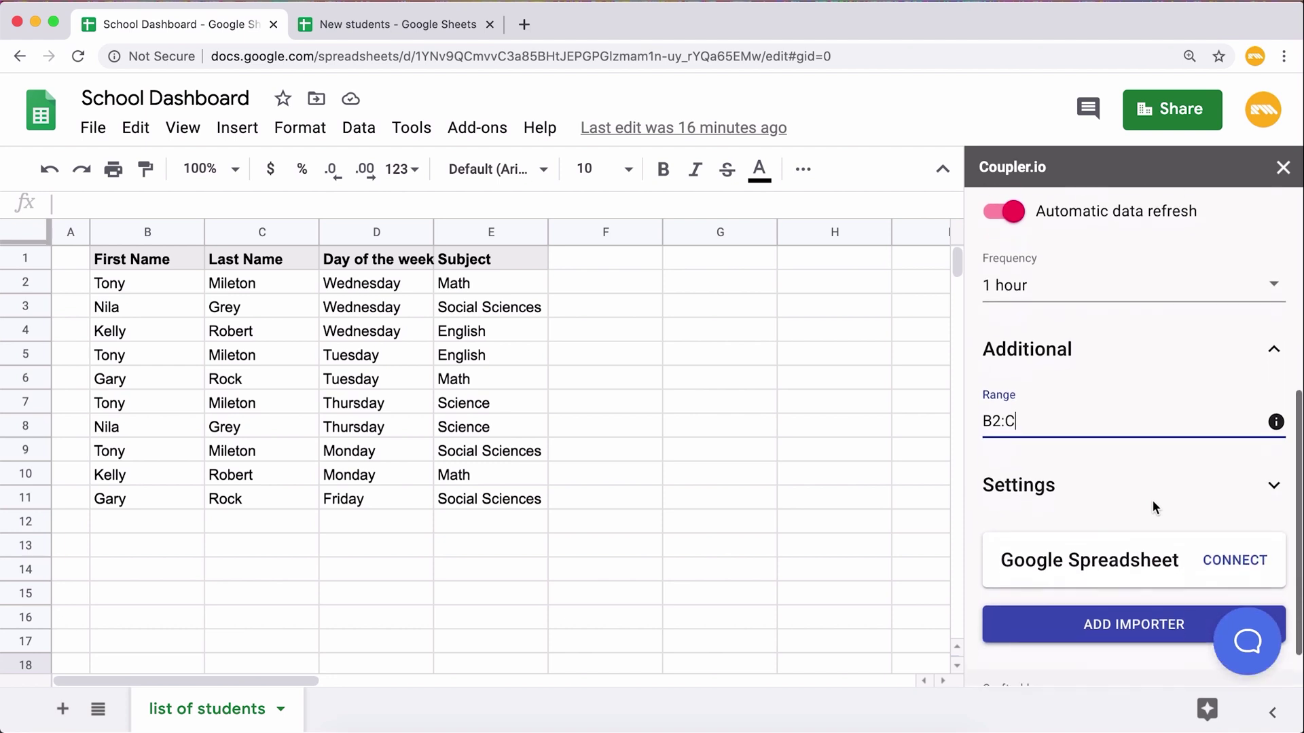
scroll(1153, 501, down, 2)
- Keep replace mode, change the cell address from A1 to B12, and leave Last updated at No
click(1225, 442)
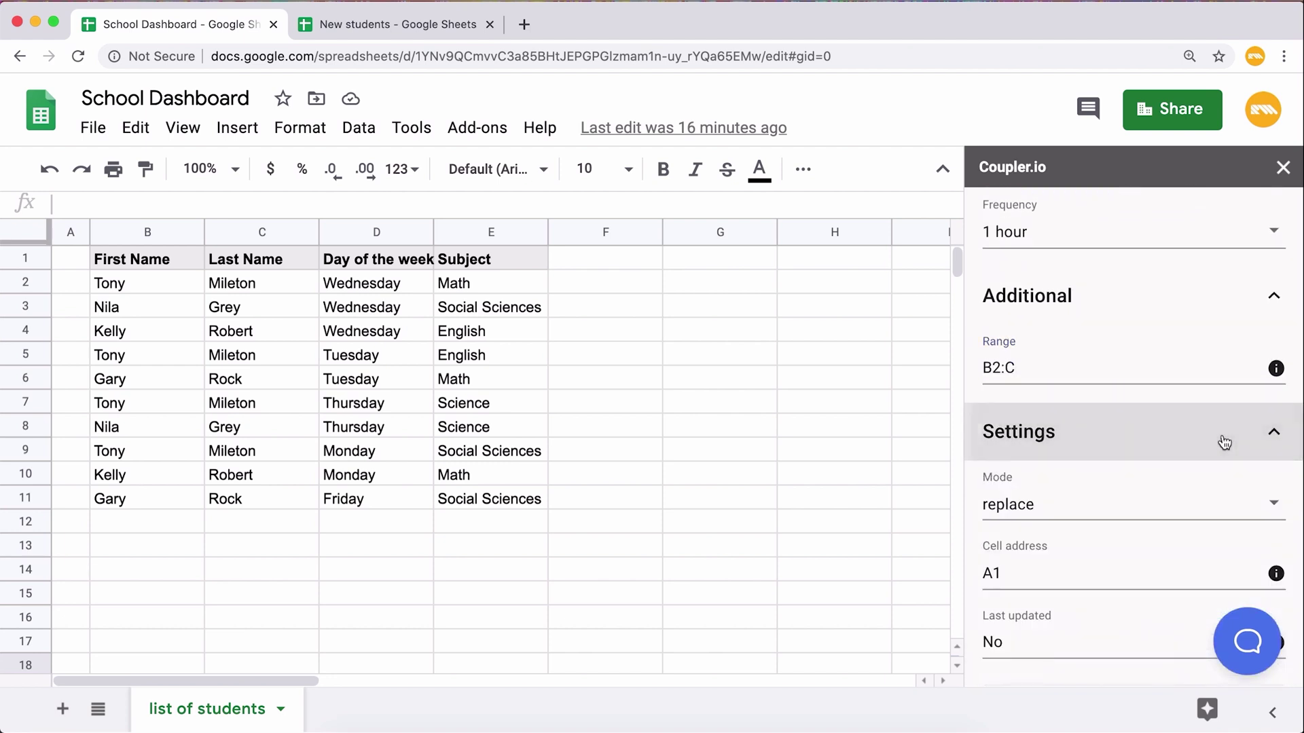
click(1273, 509)
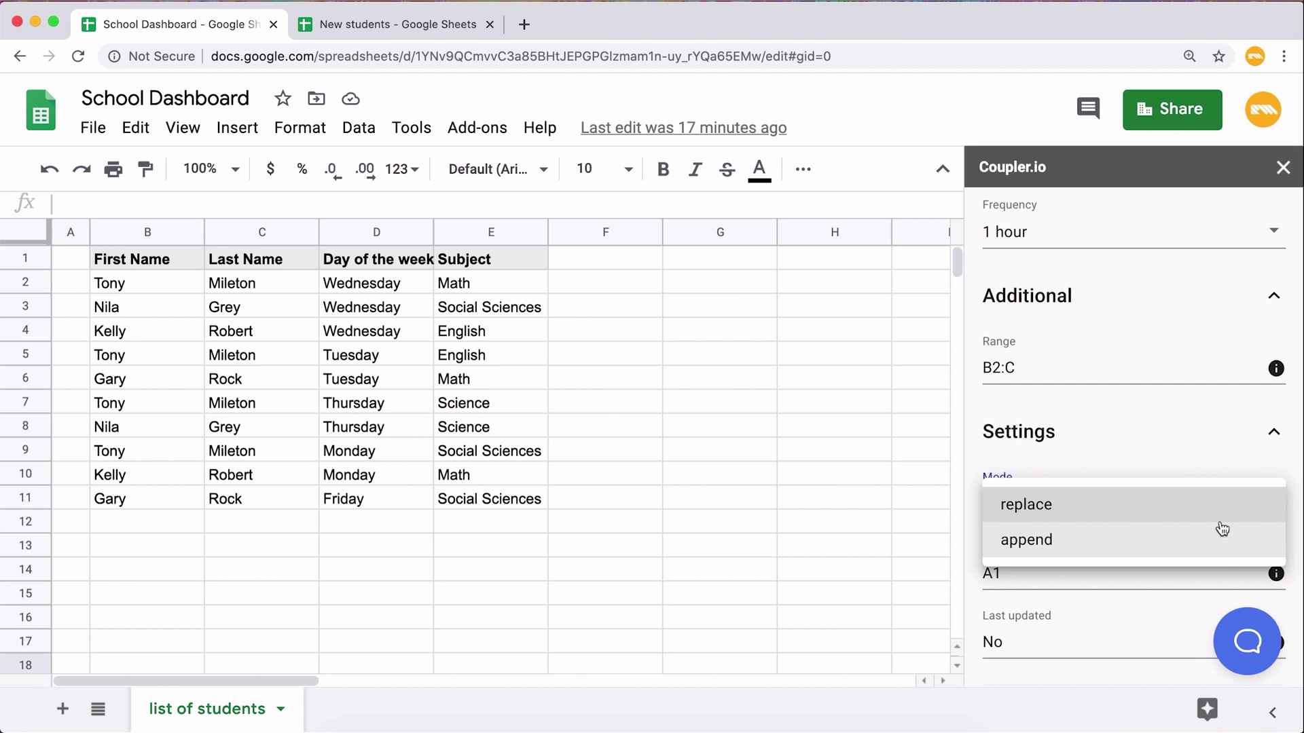
click(1220, 520)
scroll(1181, 567, down, 2)
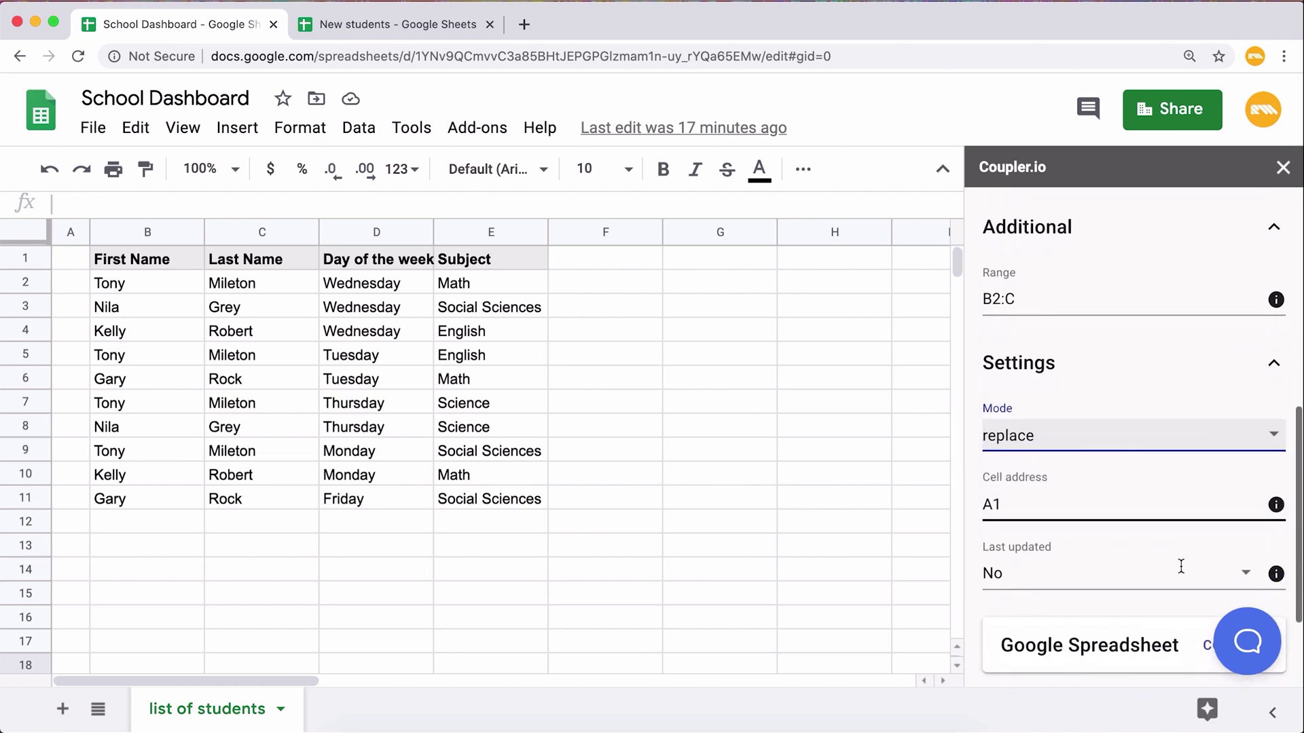
scroll(1180, 568, down, 1)
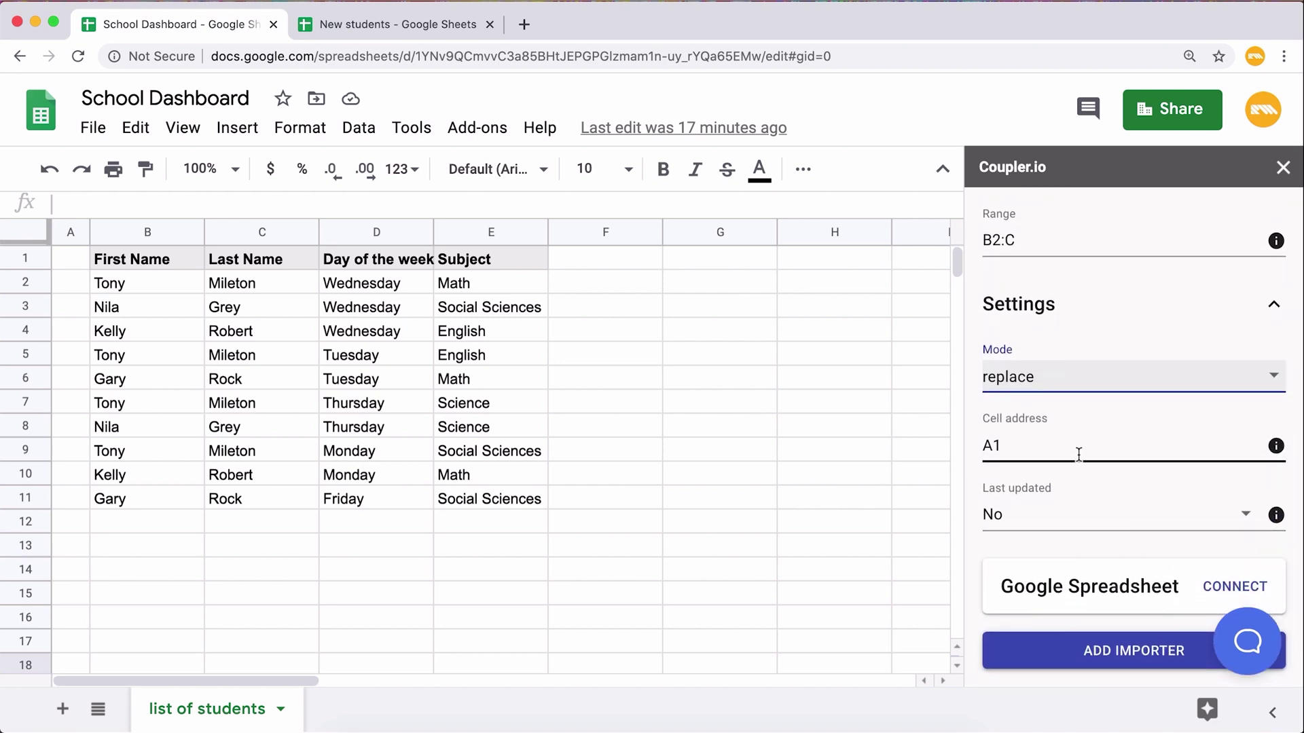
click(170, 520)
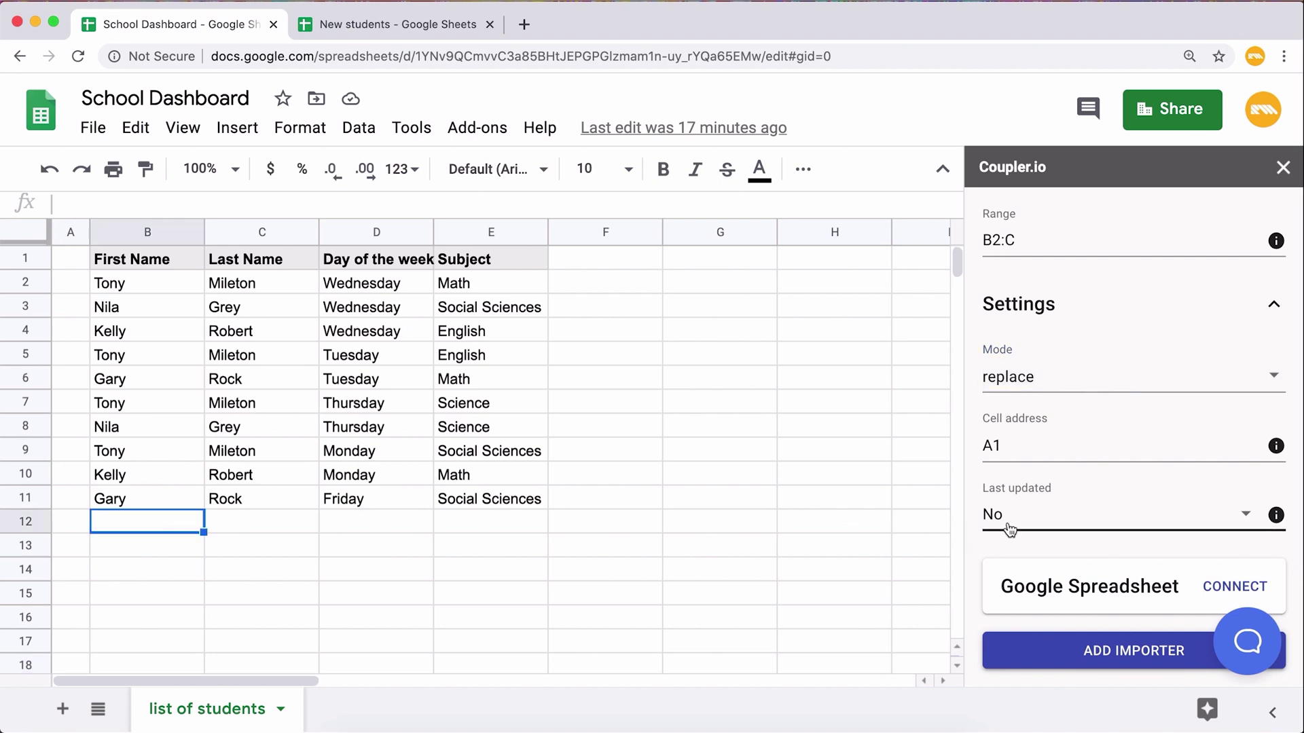
click(995, 446)
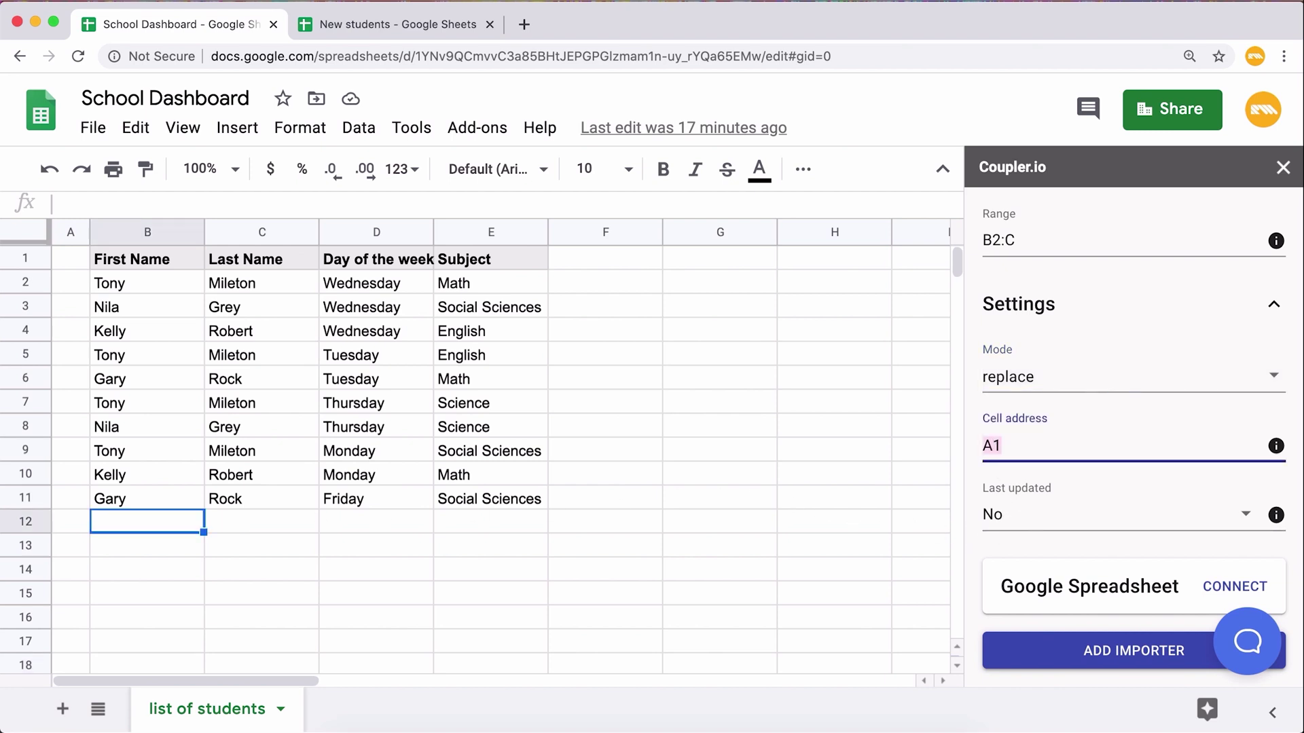
text(B12)
click(1244, 516)
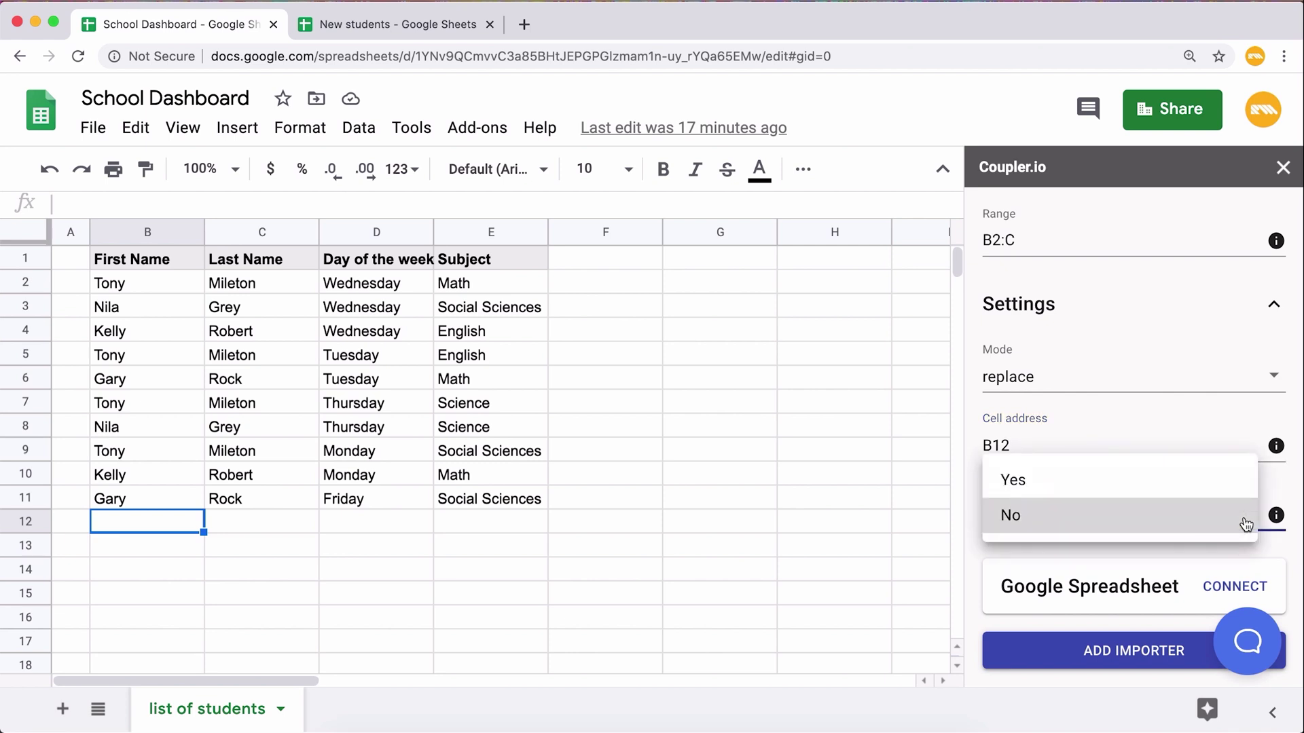
click(1245, 517)
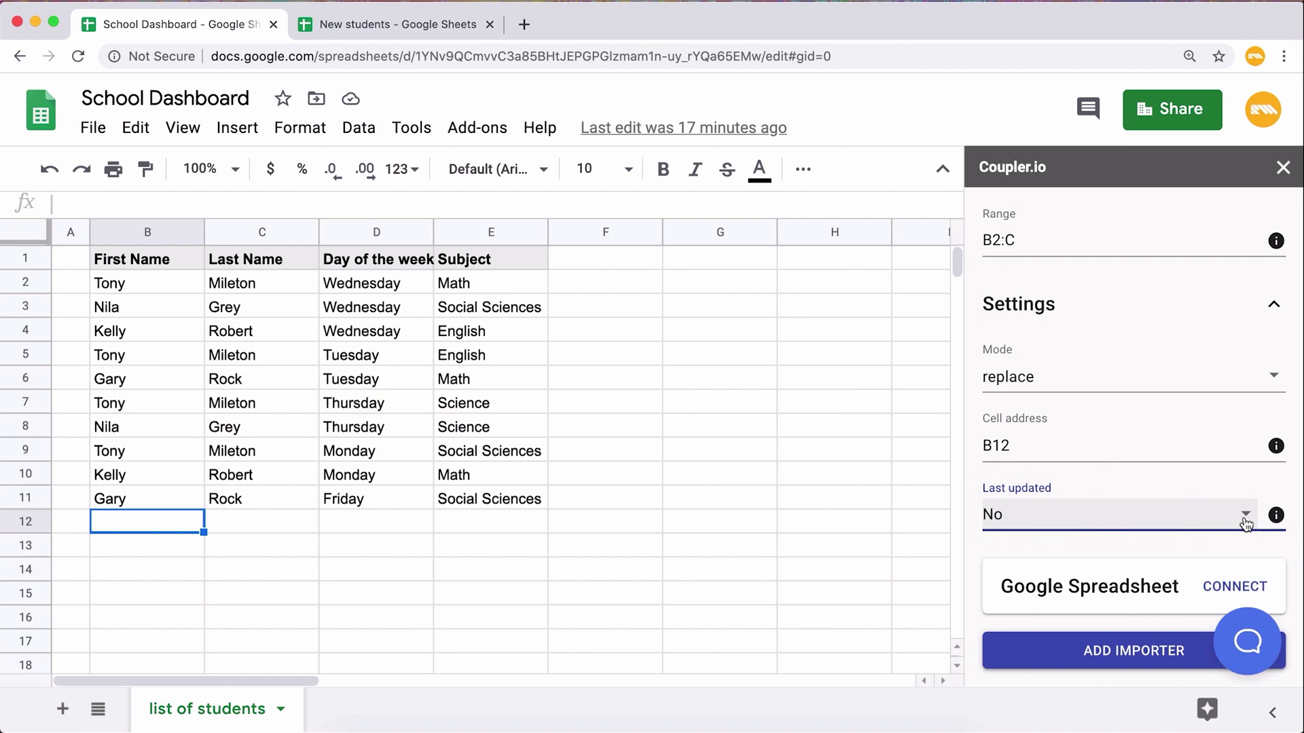
scroll(1245, 523, down, 1)
scroll(1245, 523, down, 1)
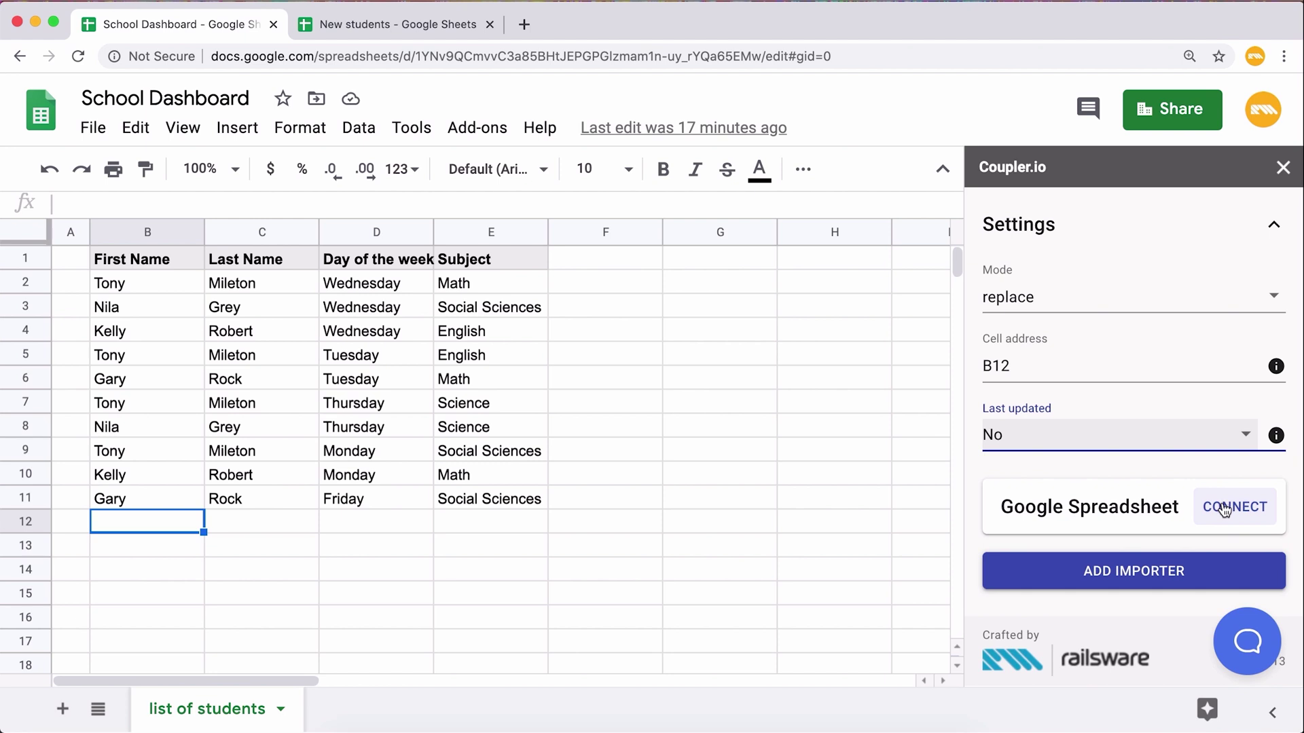
- Connect the Google account to Google Spreadsheet, close the confirmation, and add the importer
click(1223, 511)
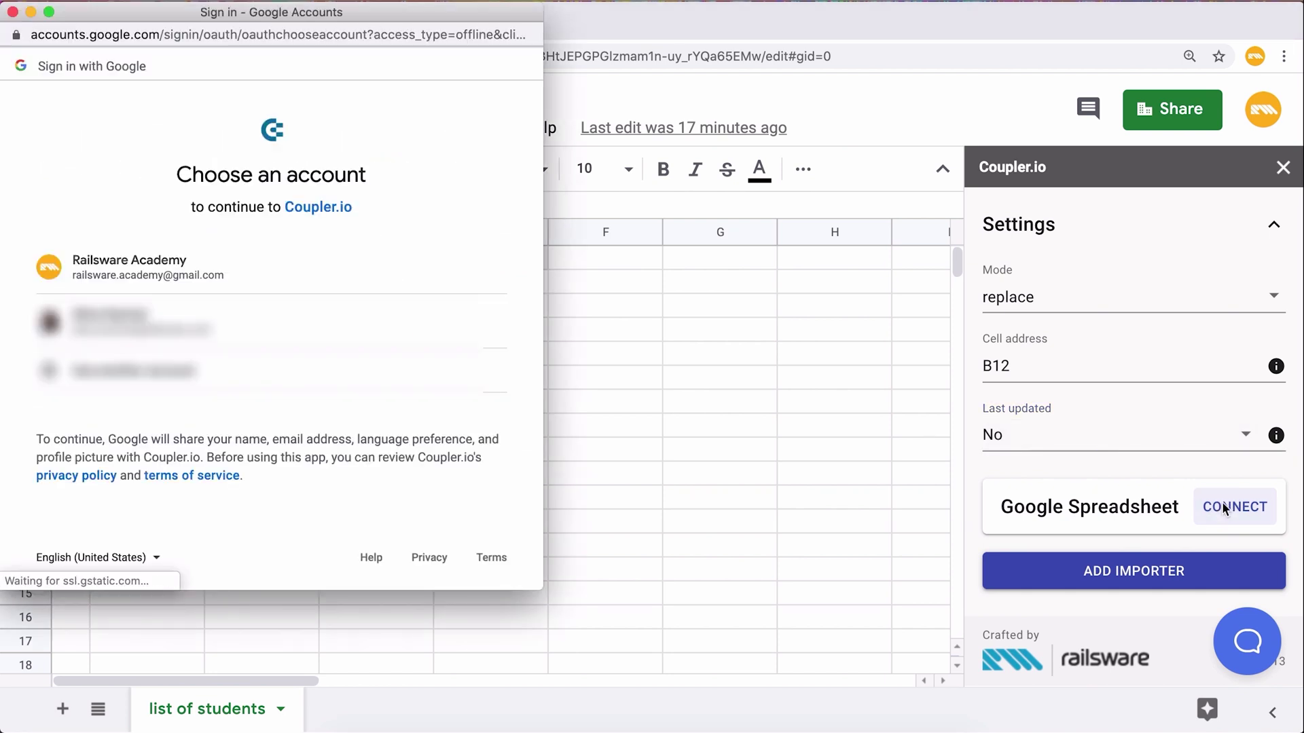
click(397, 279)
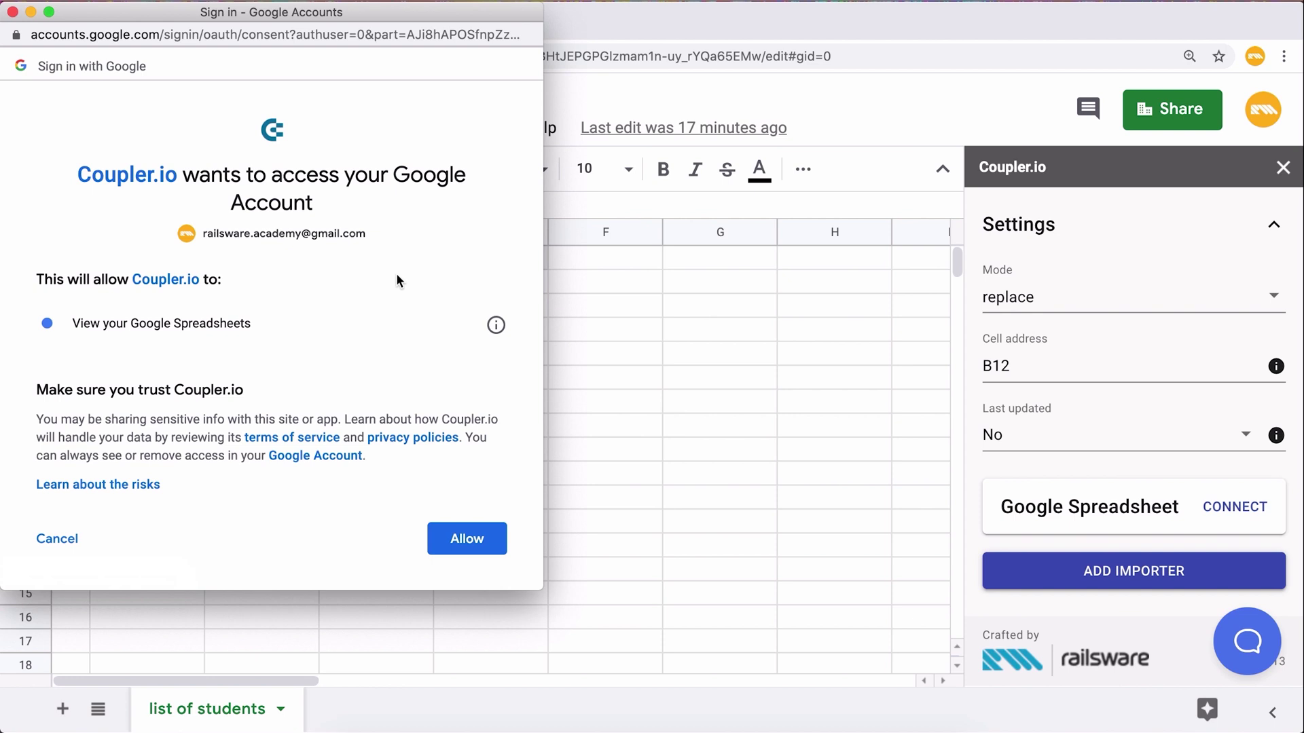
click(472, 543)
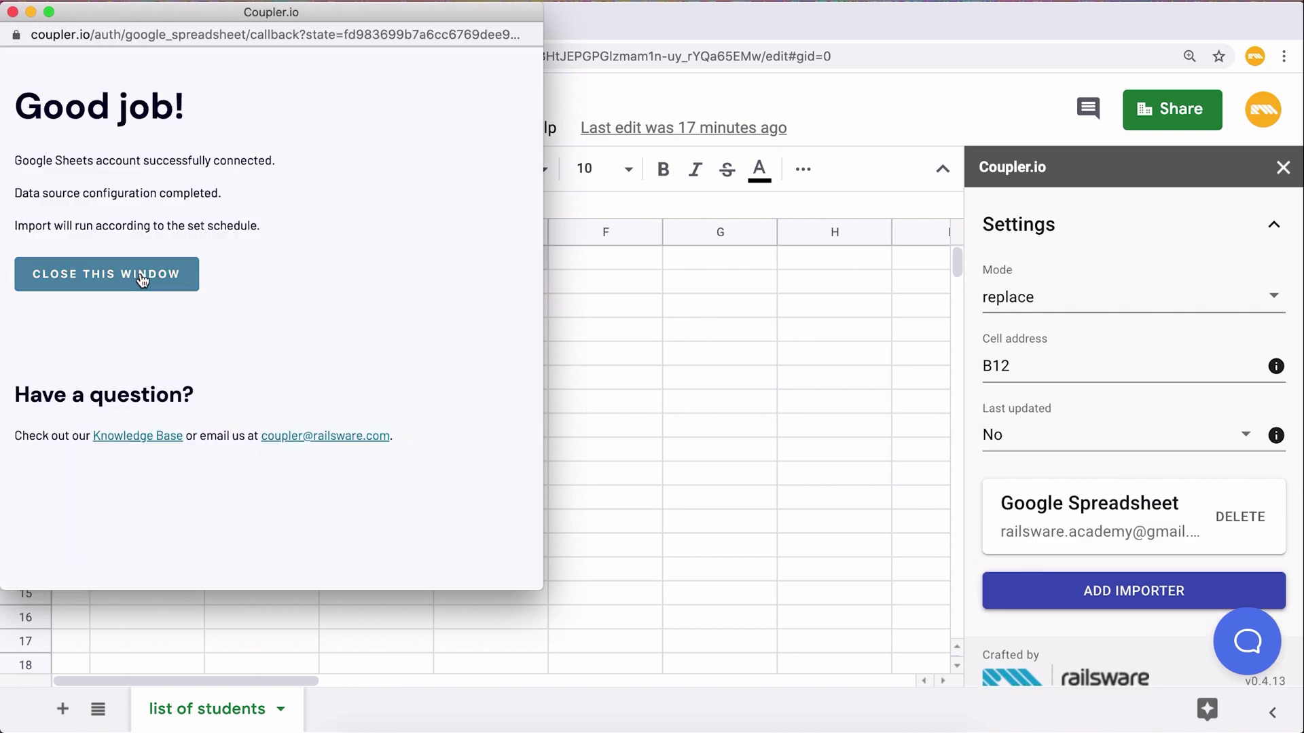
click(141, 277)
scroll(1091, 574, down, 1)
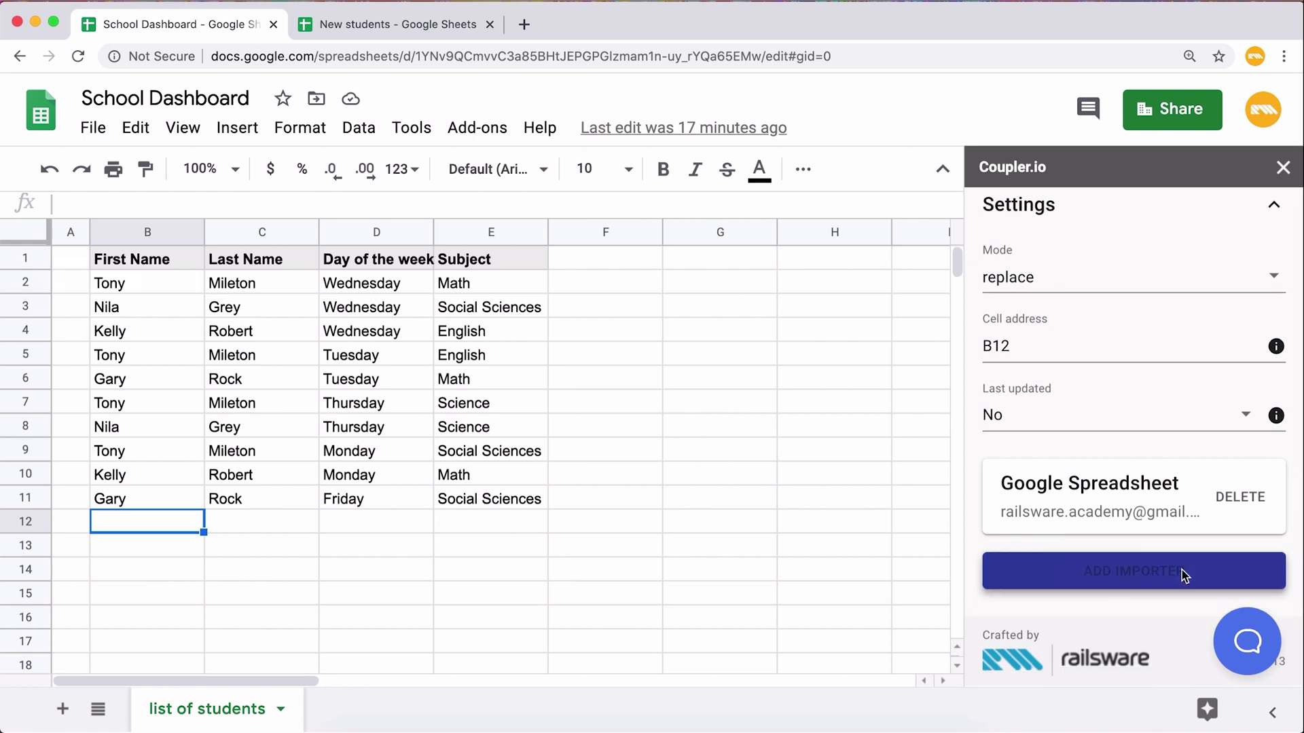
click(1182, 571)
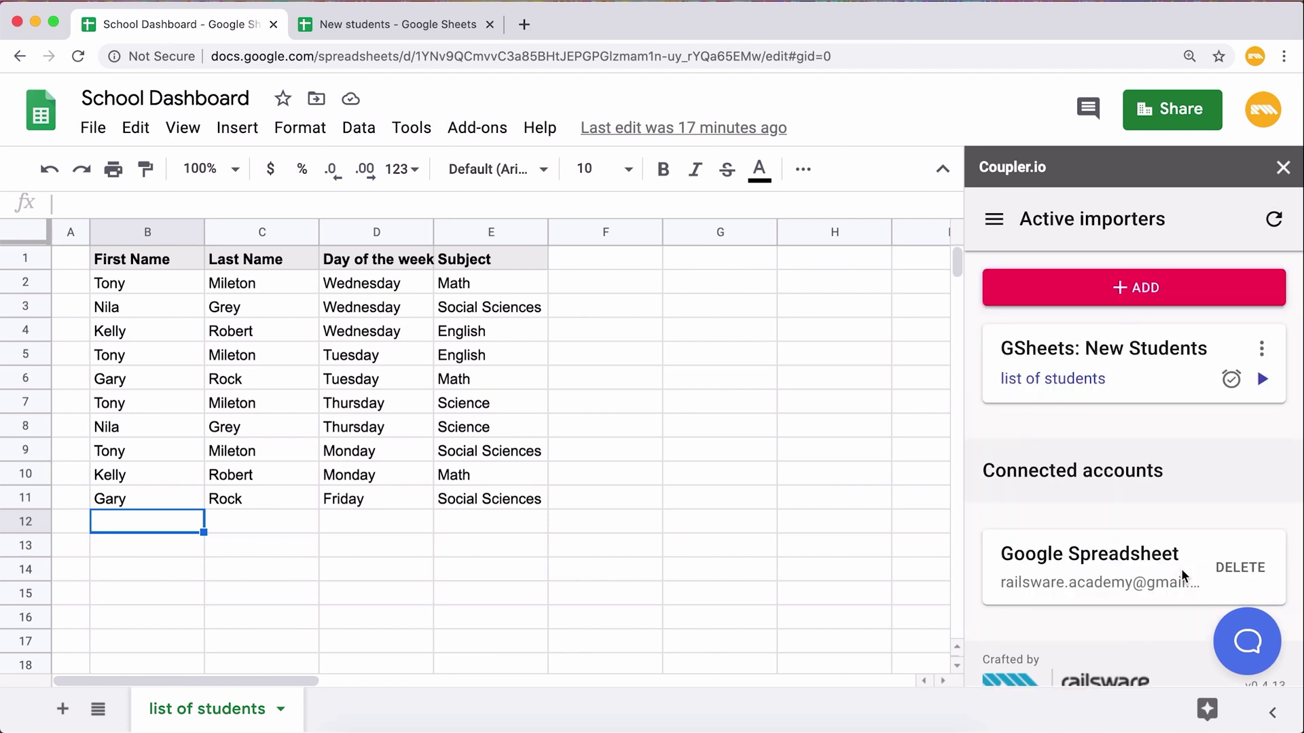
- Run GSheets: New Students to fill rows 12–16 with five student names, then open its actions menu
click(1263, 380)
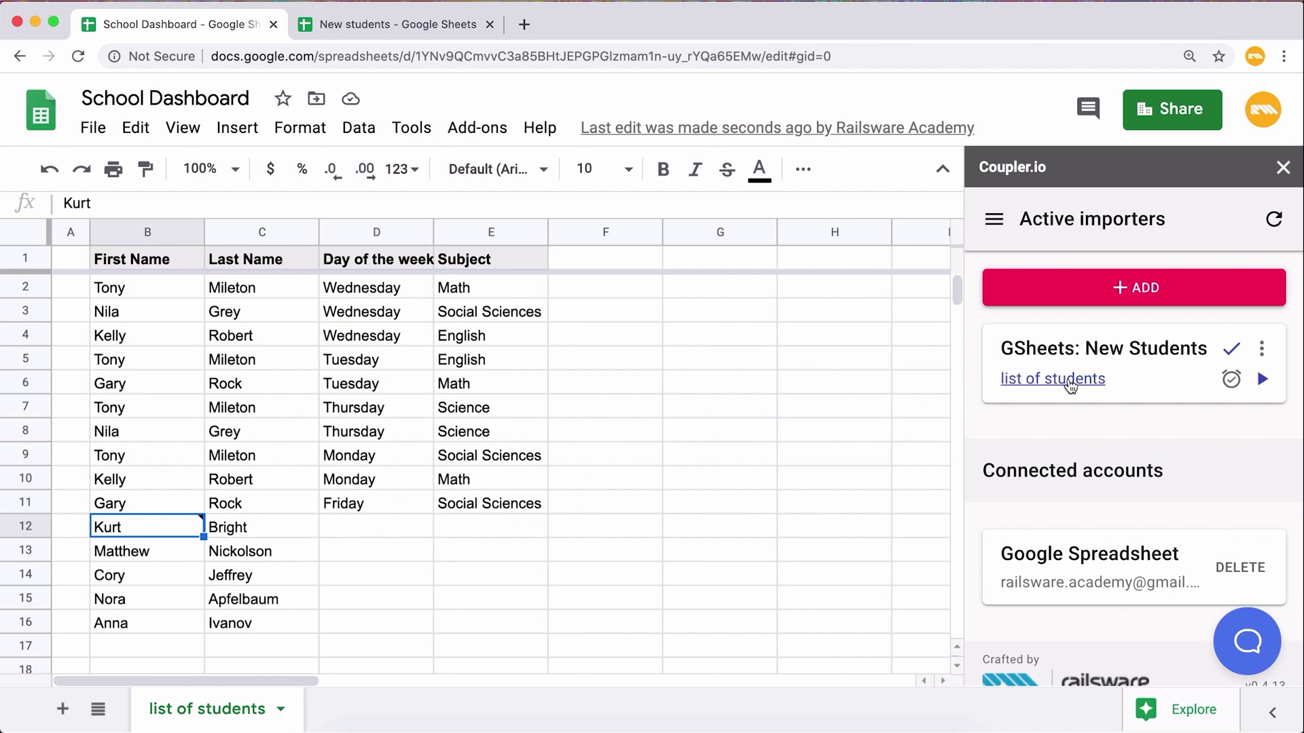
click(1260, 349)
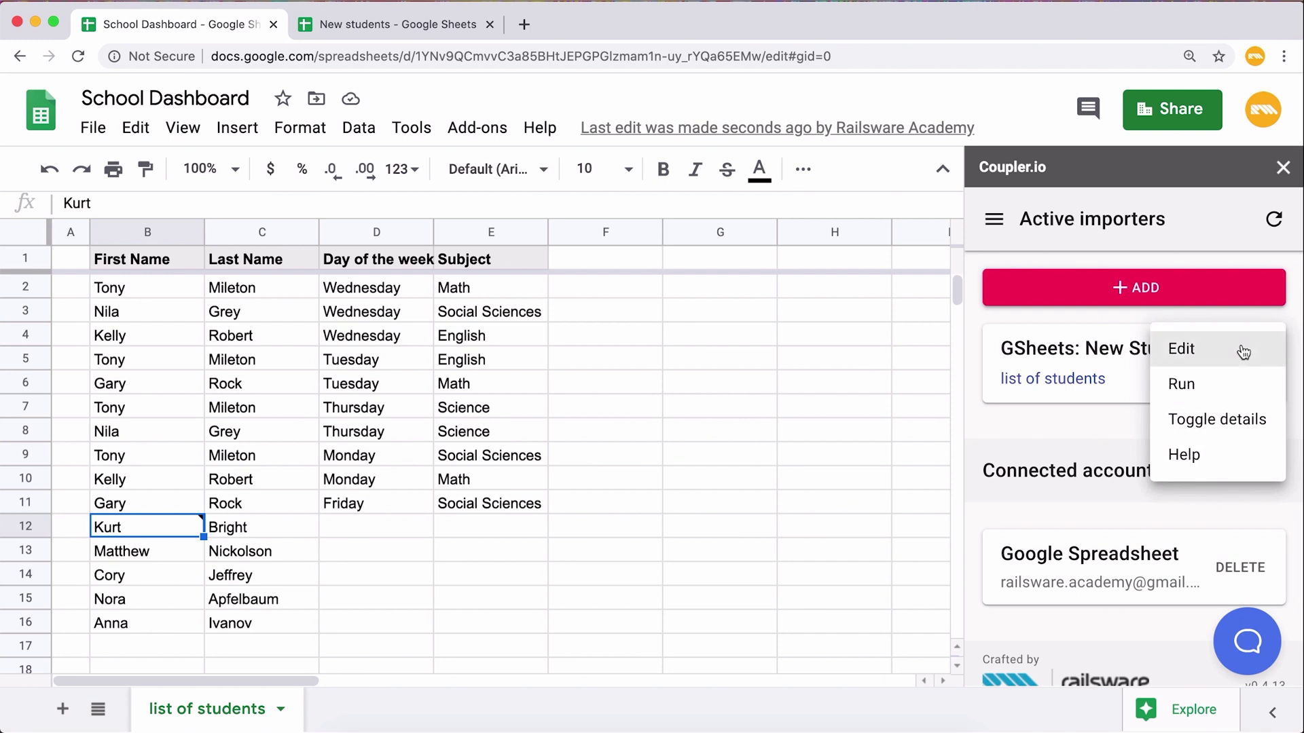
- Review the GSheets: New Students importer's settings (replace, hourly, B2:C, insert at B12), then open its help article
click(1241, 350)
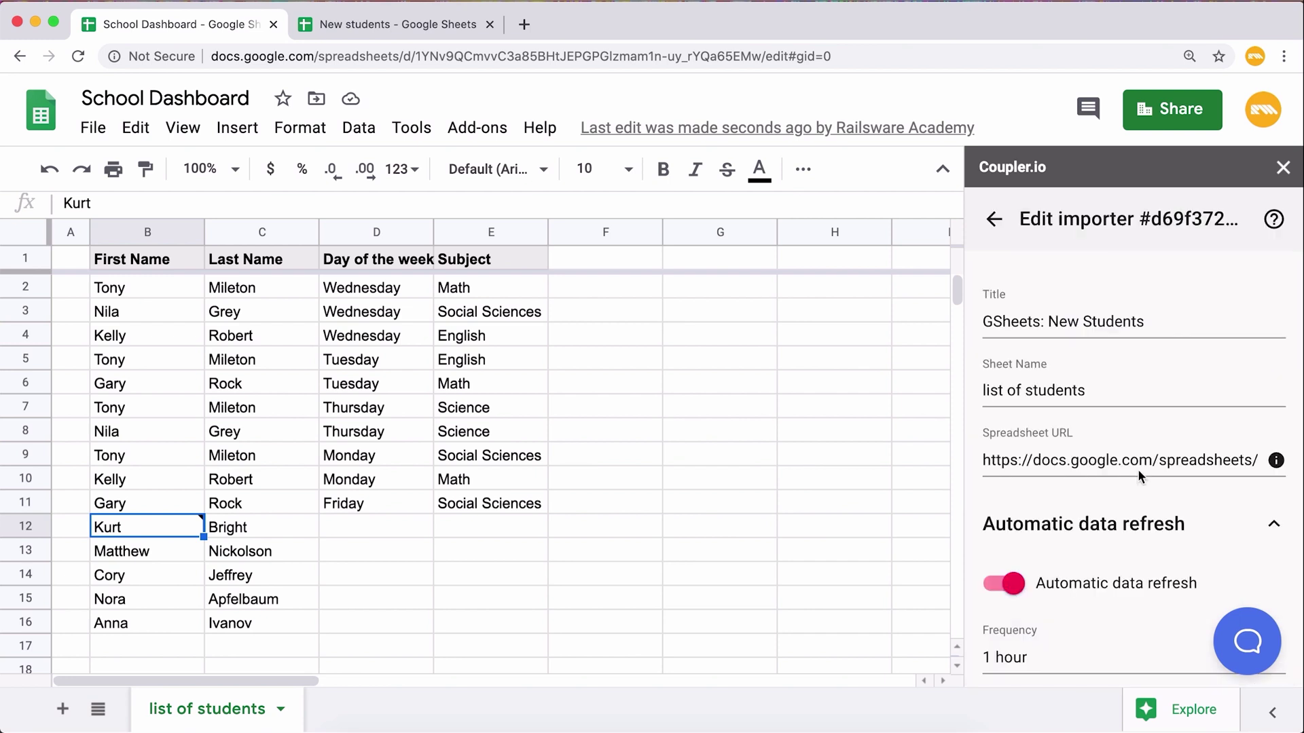
scroll(1137, 470, down, 5)
scroll(1138, 470, down, 3)
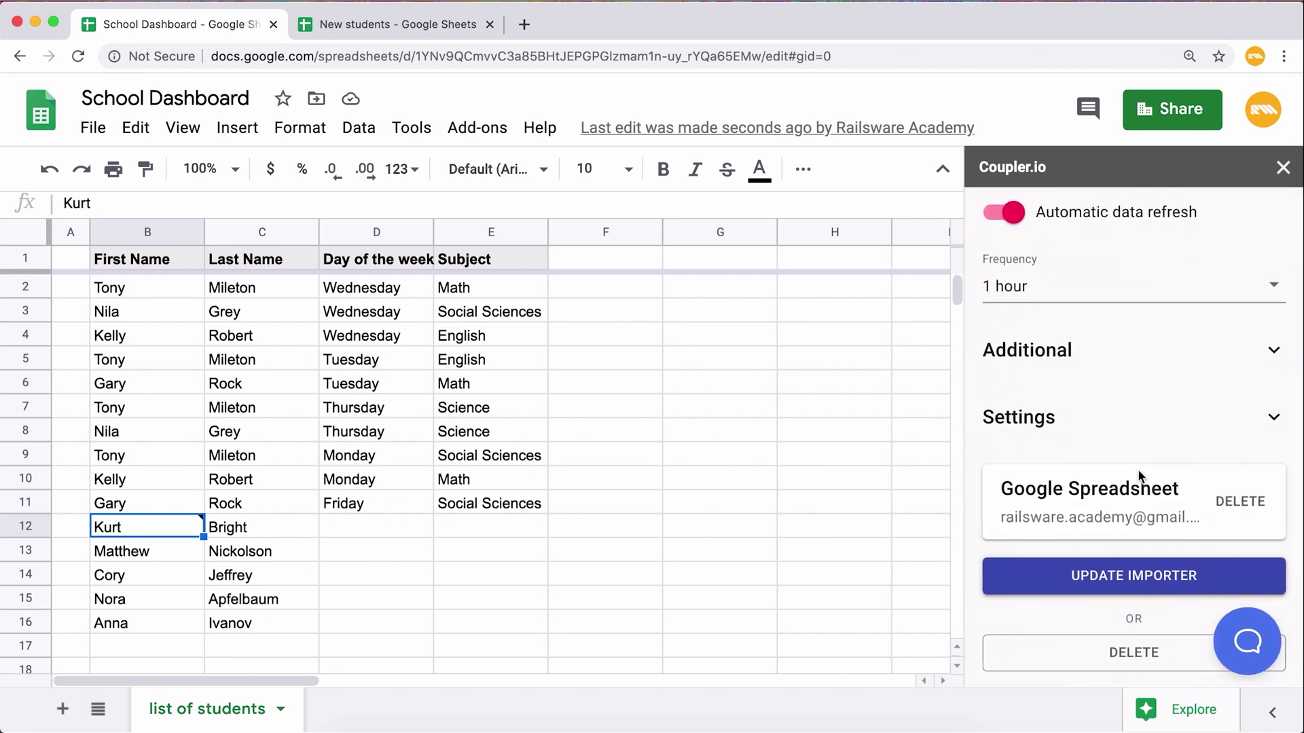
scroll(1138, 468, up, 5)
scroll(1138, 469, up, 3)
click(997, 219)
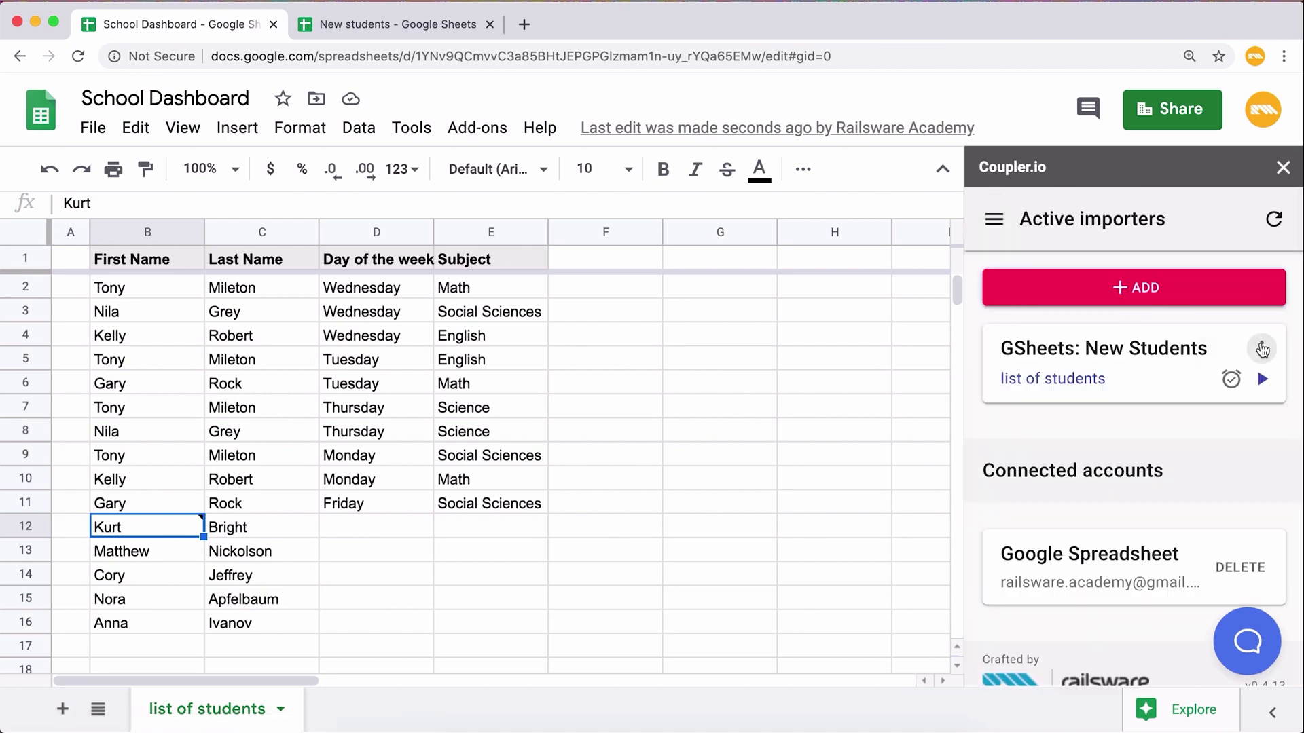
click(1261, 349)
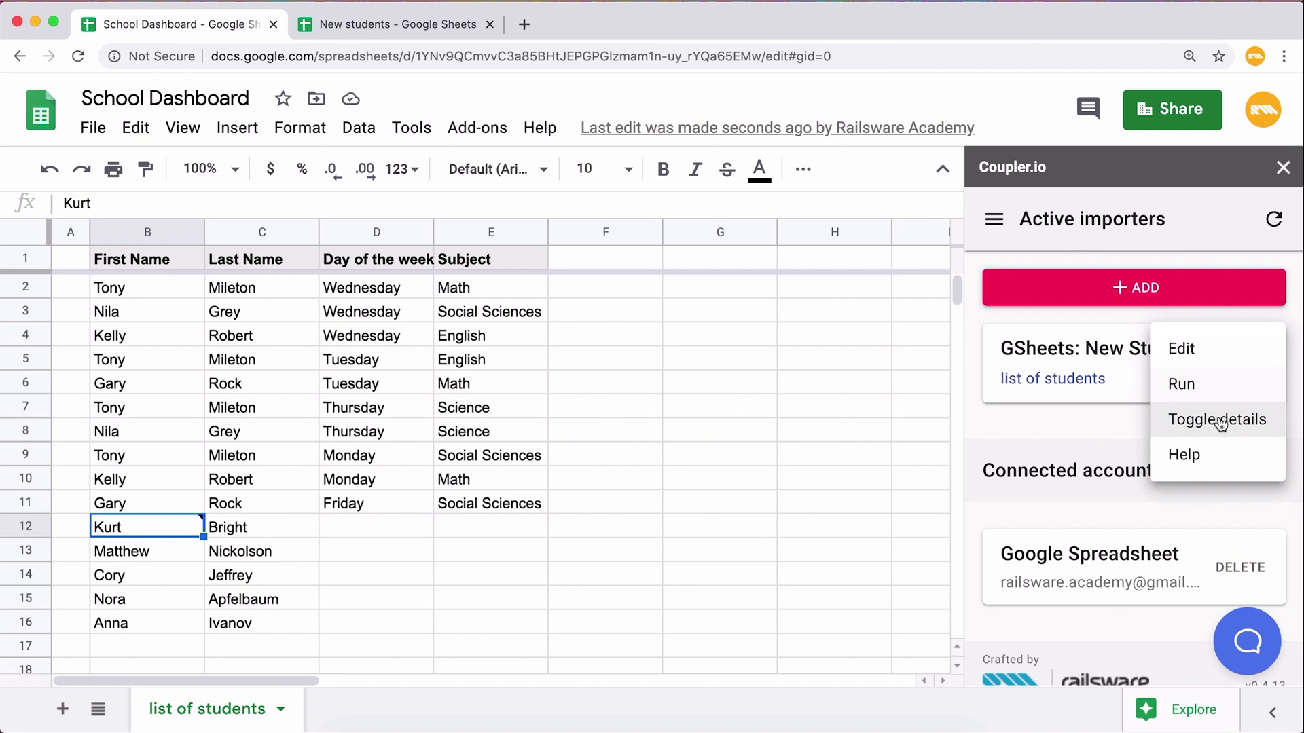
click(1220, 422)
scroll(1220, 426, down, 3)
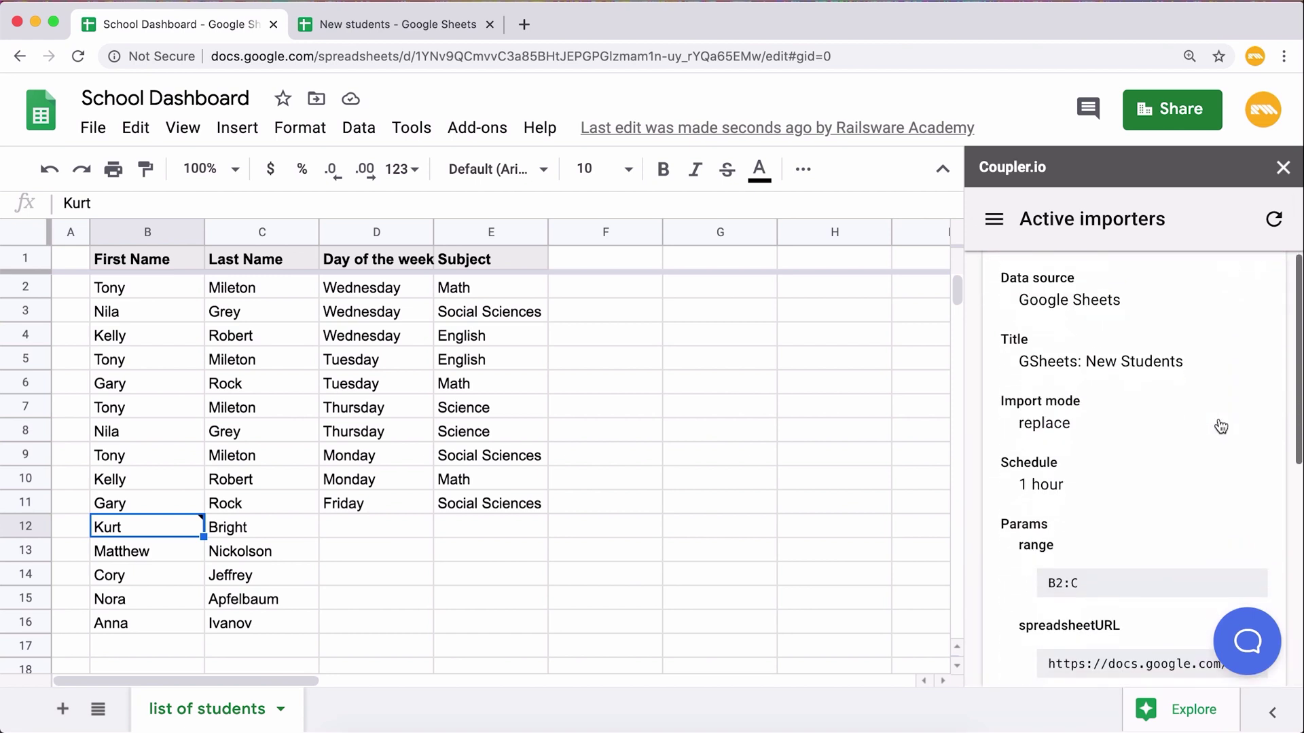
scroll(1220, 426, down, 4)
scroll(1220, 426, down, 4)
scroll(1220, 426, down, 1)
scroll(1087, 520, down, 2)
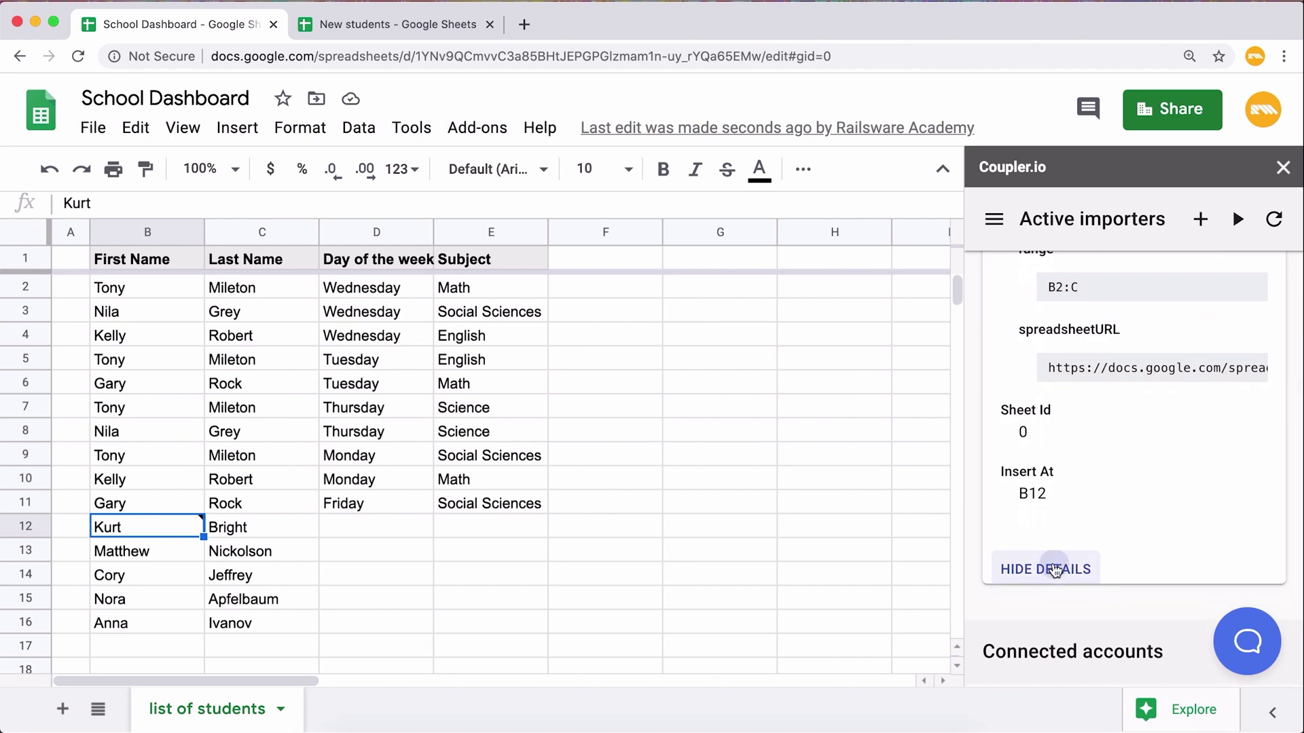
click(1057, 486)
click(1262, 323)
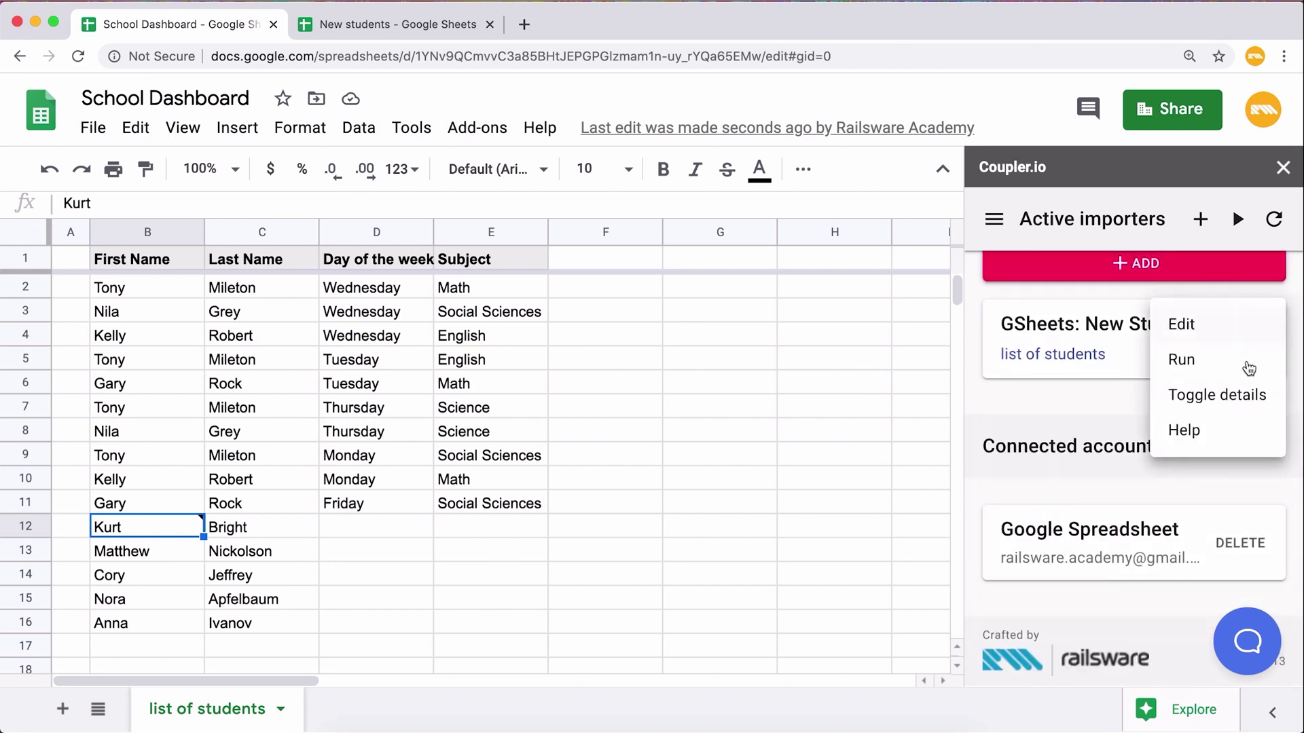